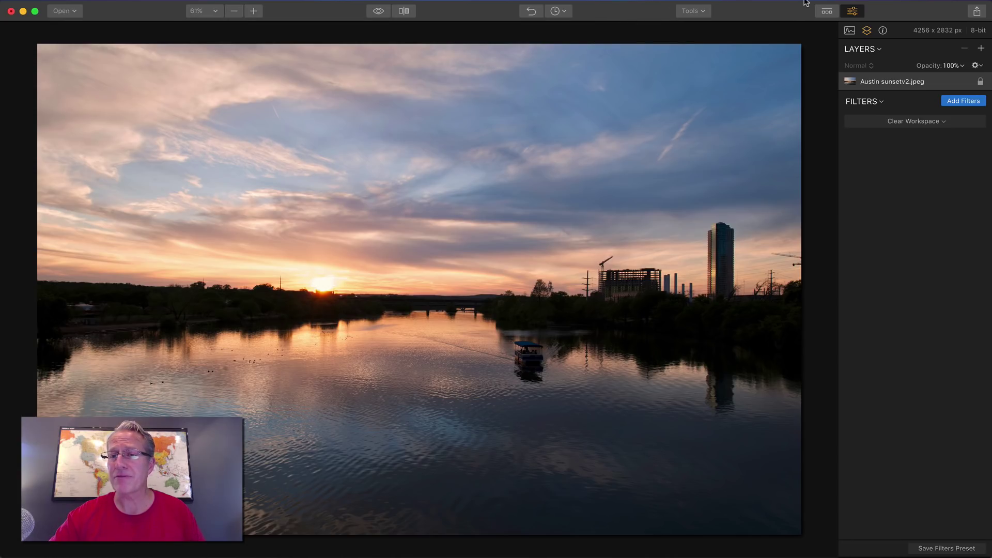
Glance at the editing tools list and layer options without changing anything
click(696, 11)
click(697, 10)
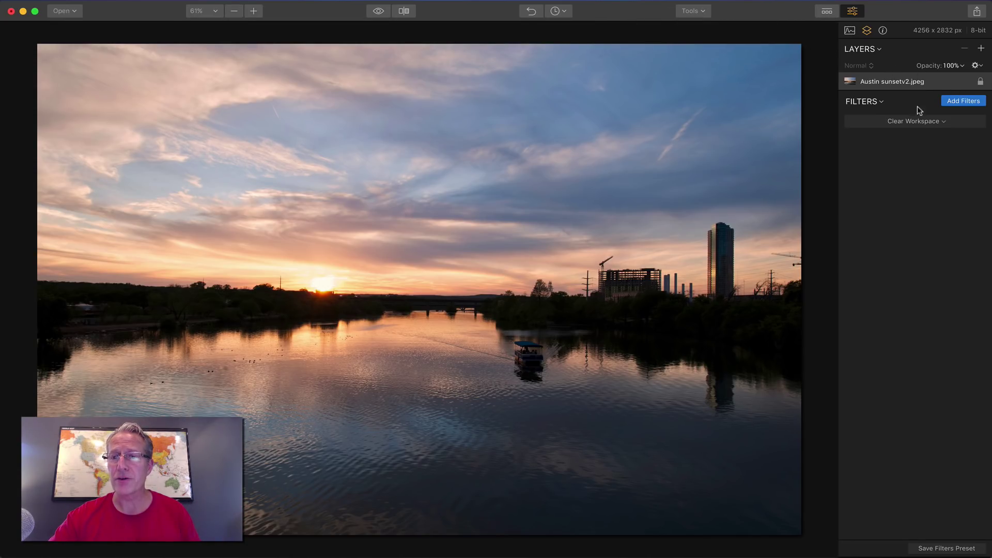
click(980, 49)
click(979, 49)
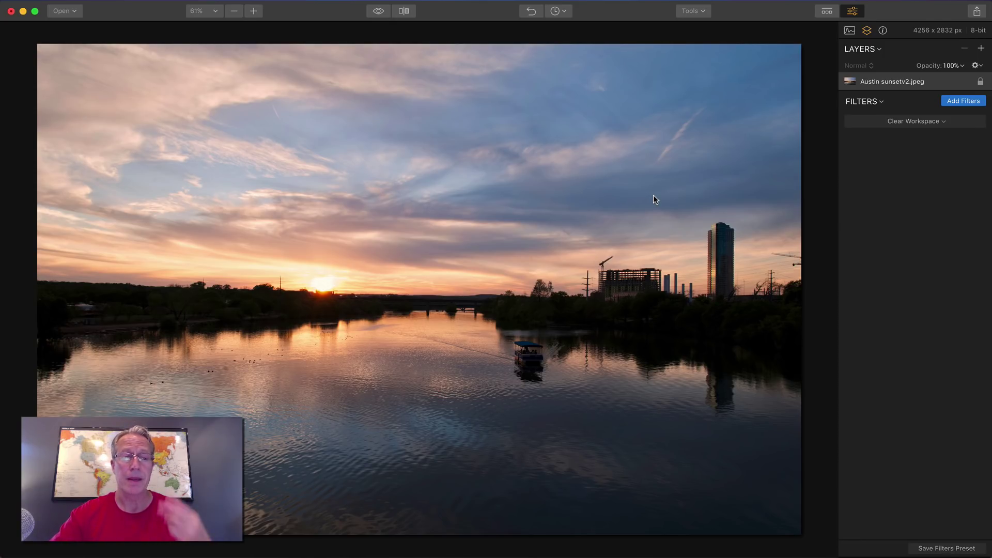
Apply the Street category's Enhanced Reality preset to the sunset photo
click(826, 12)
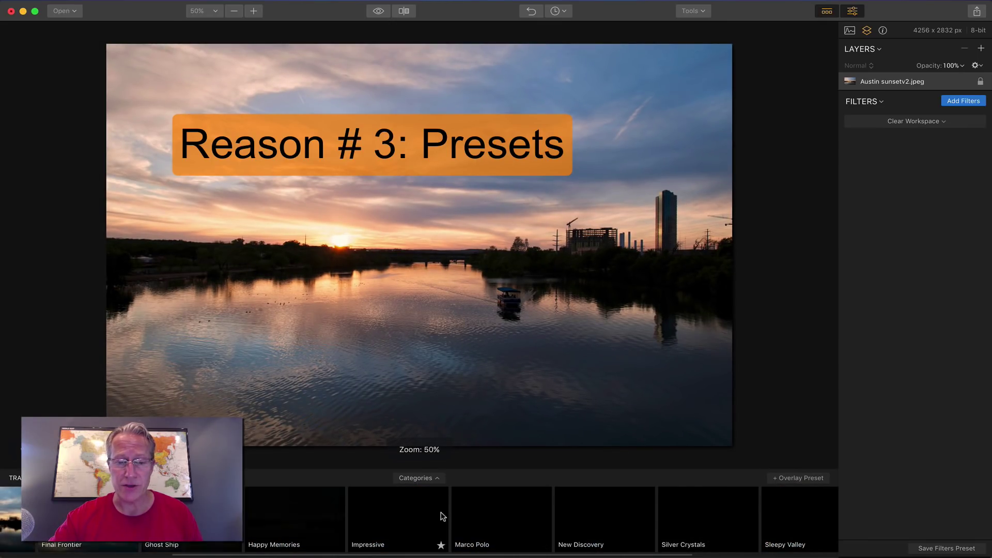
scroll(442, 516, left, 5)
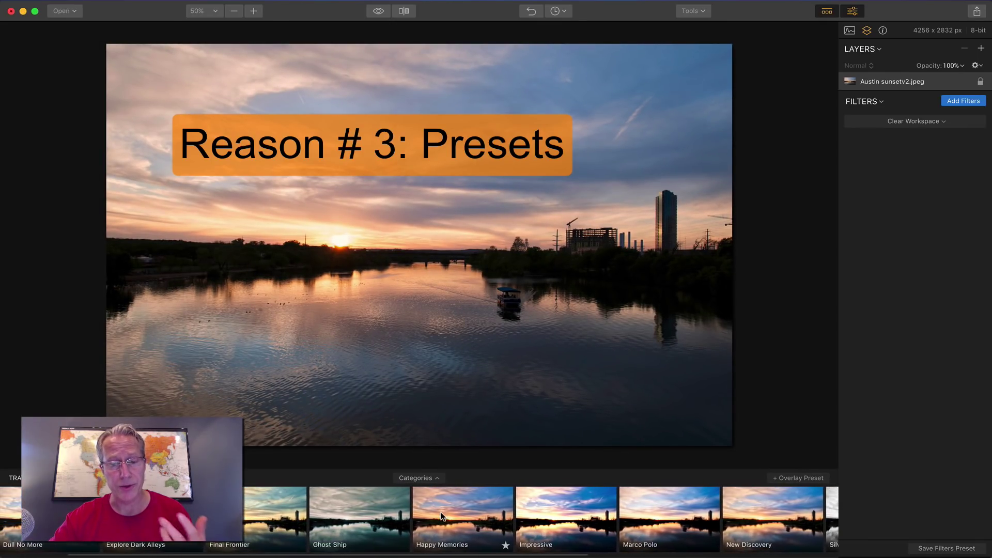
click(417, 478)
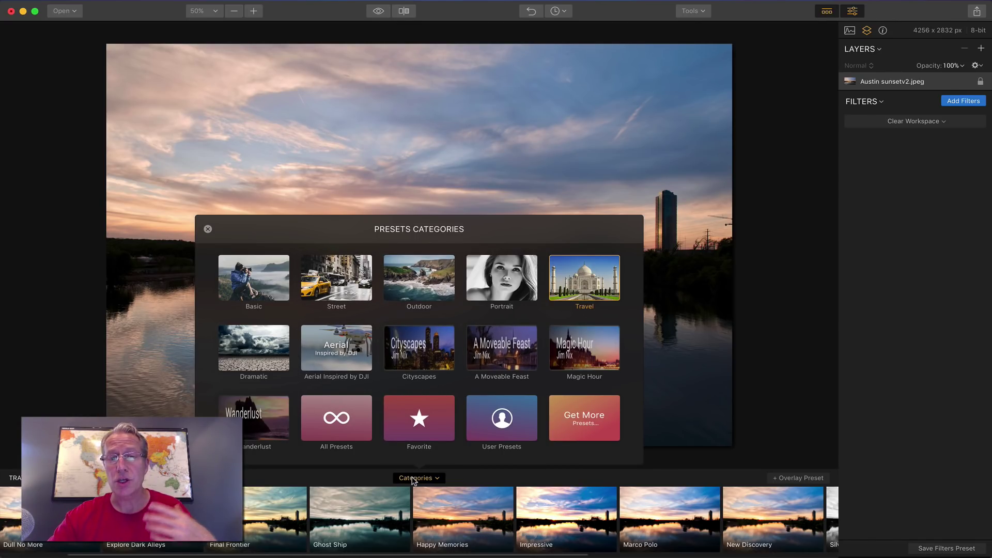
click(500, 427)
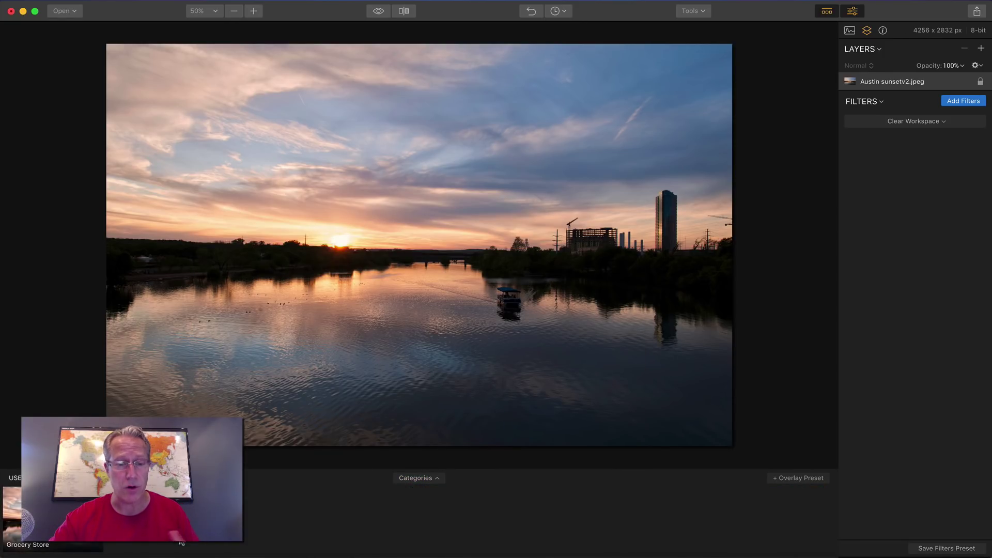
click(411, 477)
click(298, 278)
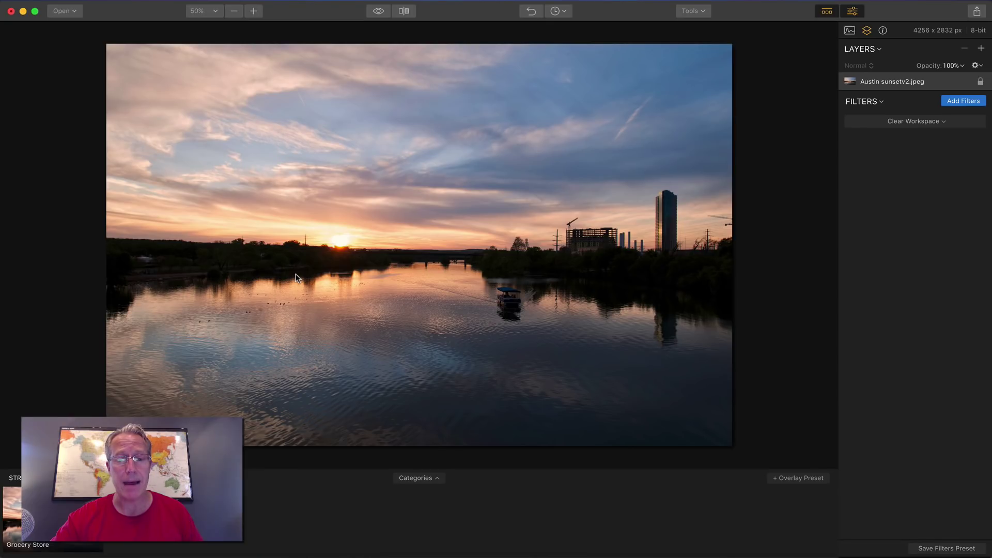
click(372, 521)
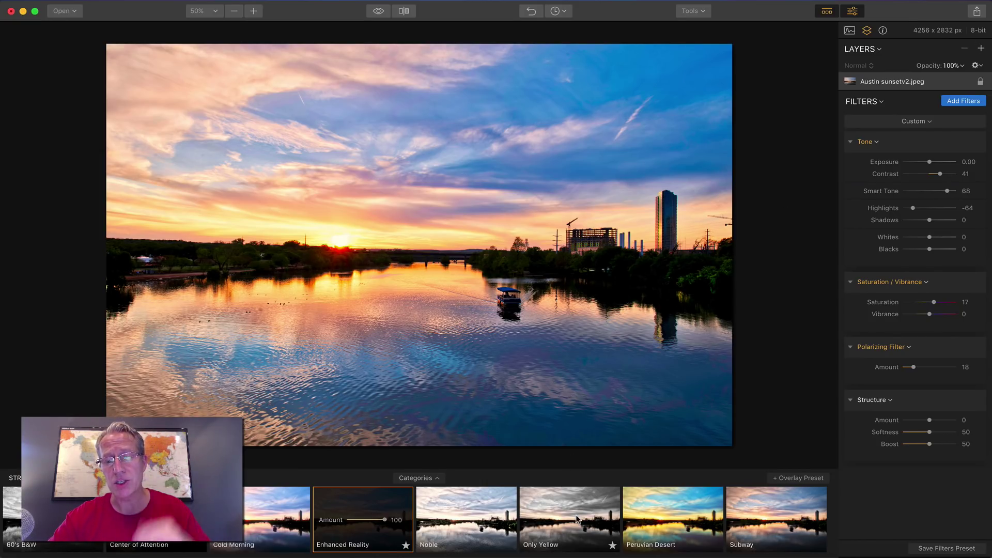
Add a new layer carrying the Subway preset at strength 45
click(794, 480)
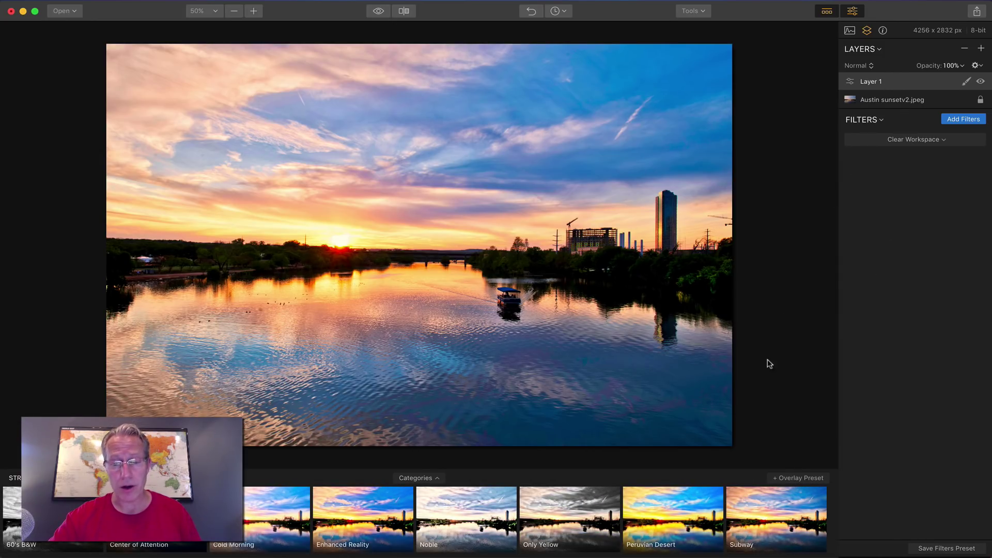
click(766, 518)
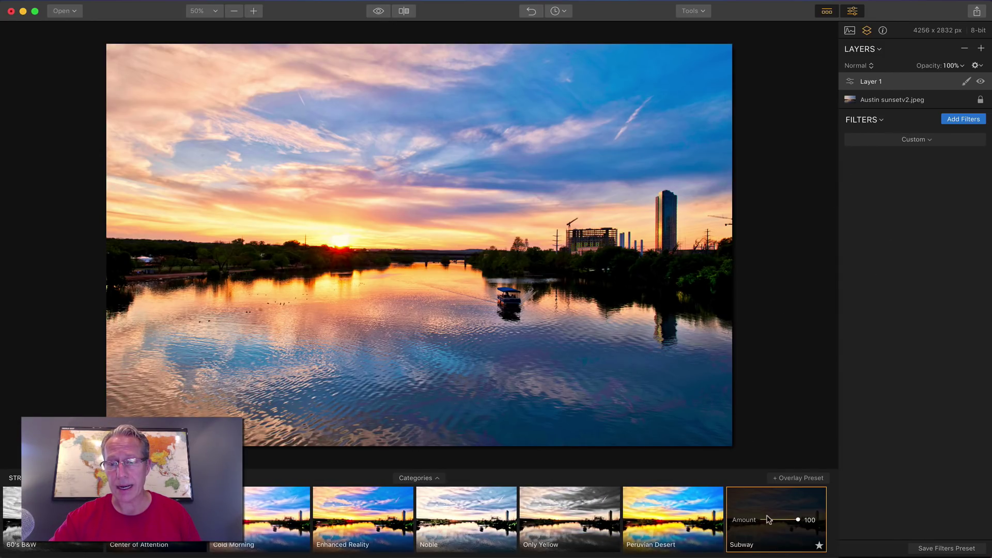
drag(796, 520, 774, 520)
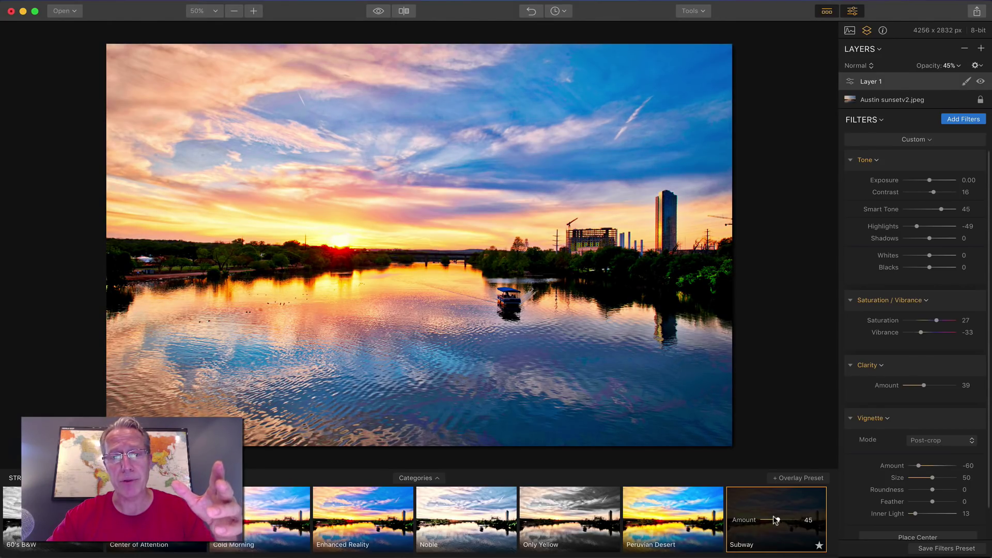
Delete Layer 1, choose Clear Workspace, and hide the presets strip
click(961, 50)
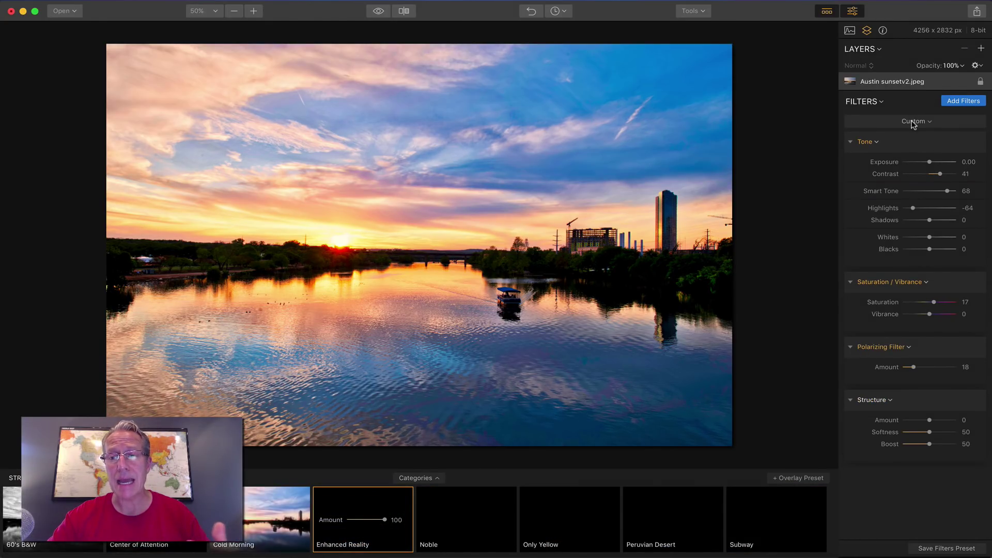
click(912, 122)
click(909, 136)
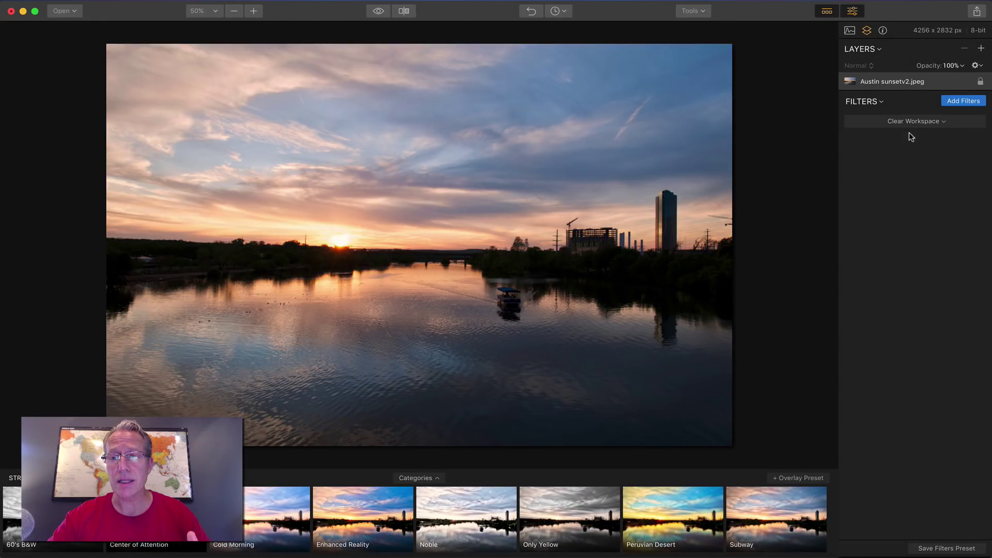
click(826, 11)
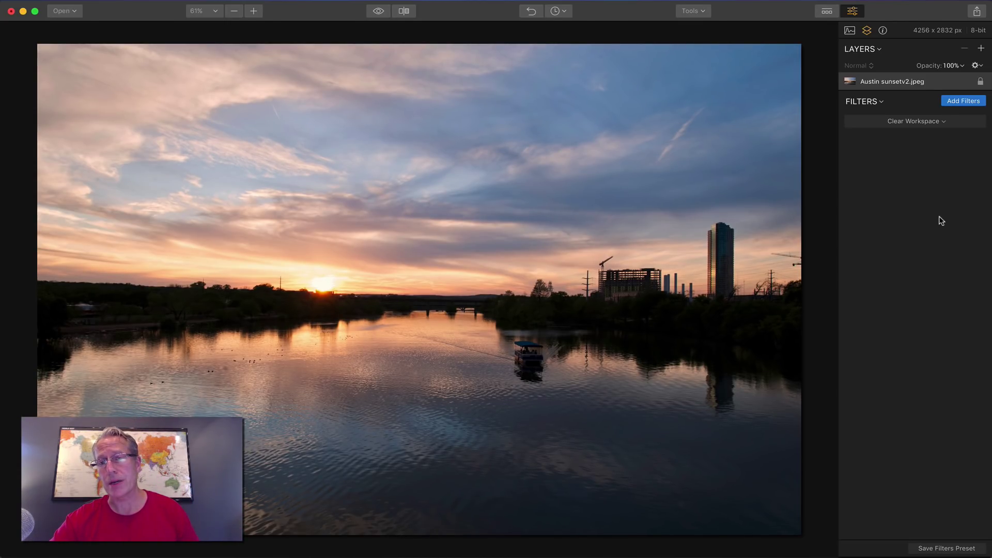
click(956, 103)
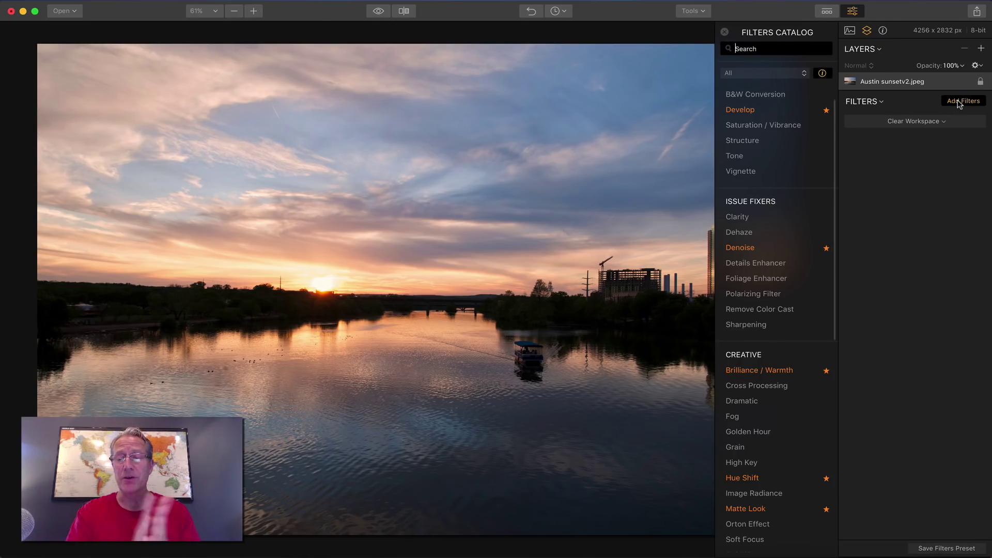
scroll(800, 295, down, 5)
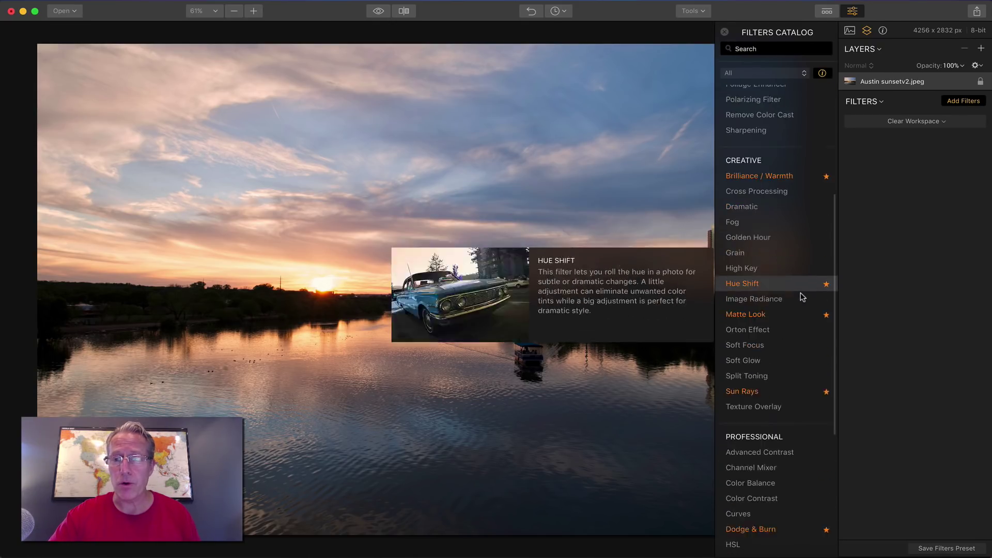
scroll(800, 293, down, 1)
click(785, 266)
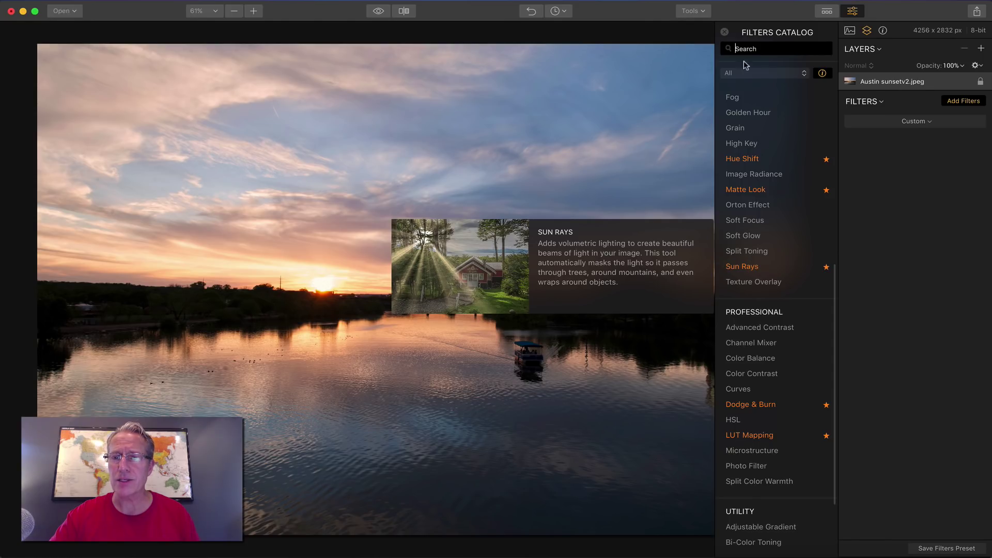
click(723, 33)
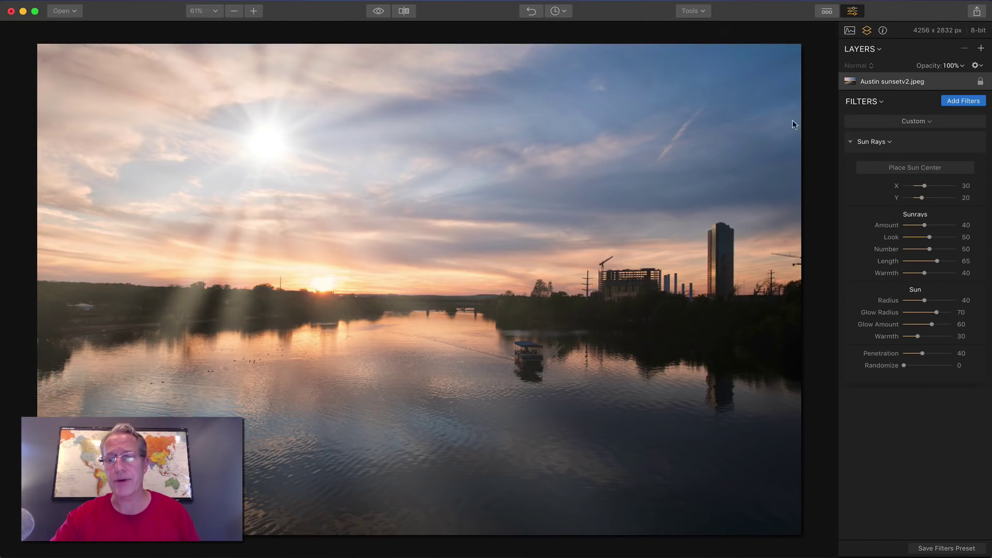
click(910, 168)
drag(266, 142, 322, 283)
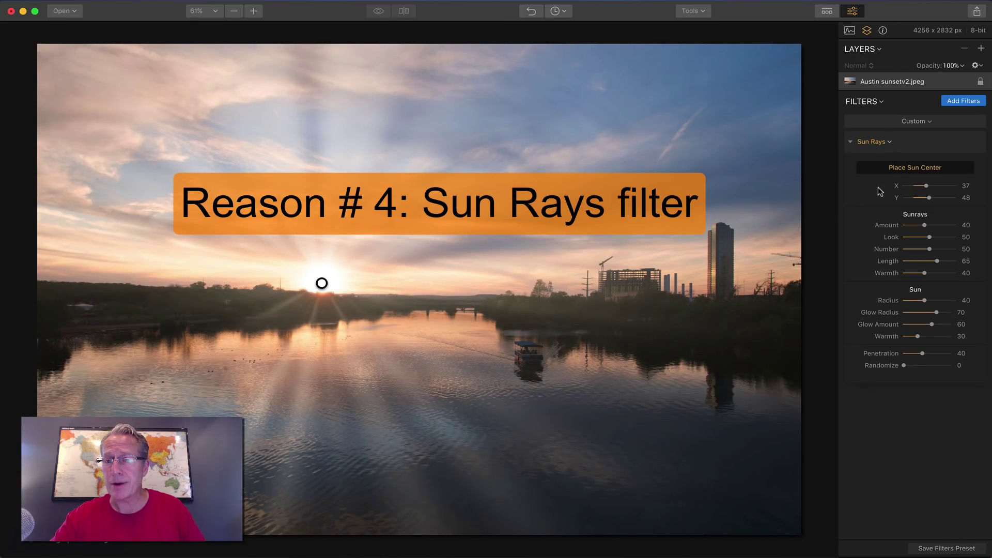
click(896, 164)
drag(924, 300, 911, 303)
mouse_move(928, 237)
mouse_down()
mouse_move(912, 239)
mouse_move(929, 226)
mouse_up()
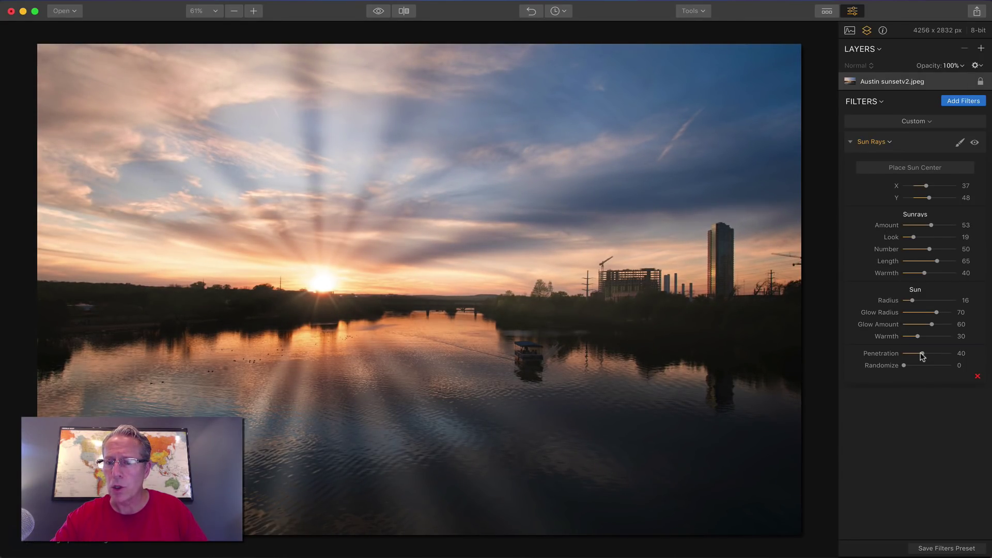
drag(922, 354, 920, 366)
drag(911, 300, 919, 312)
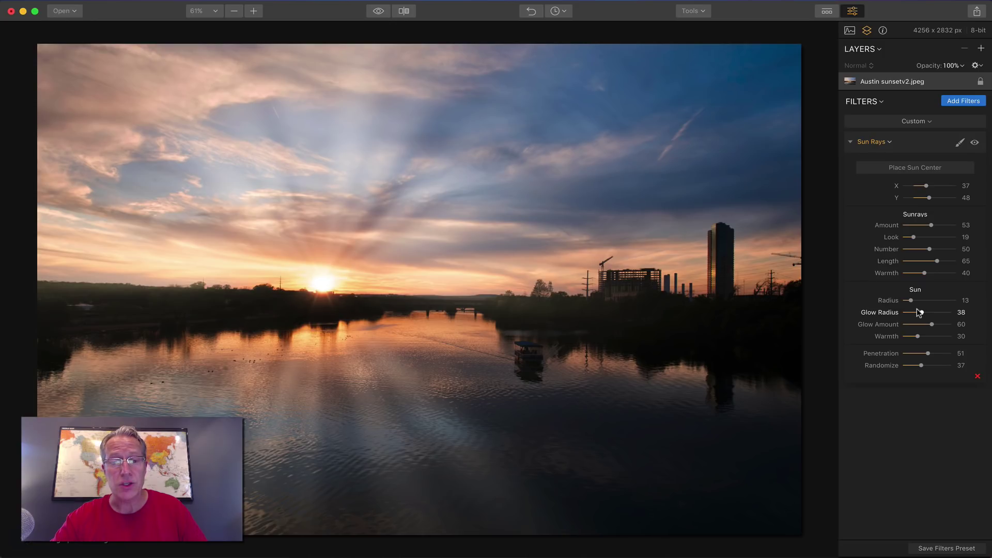
click(379, 11)
click(378, 10)
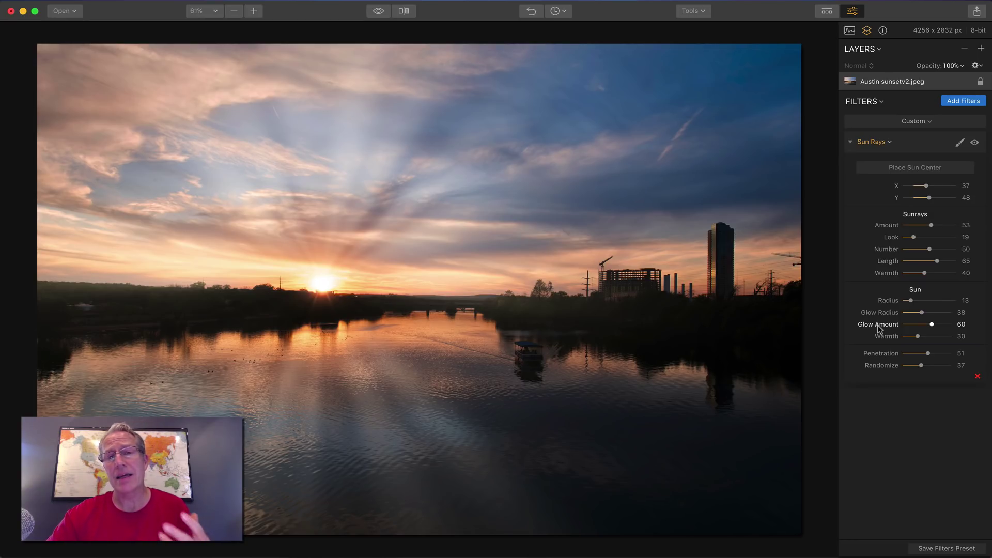
click(974, 377)
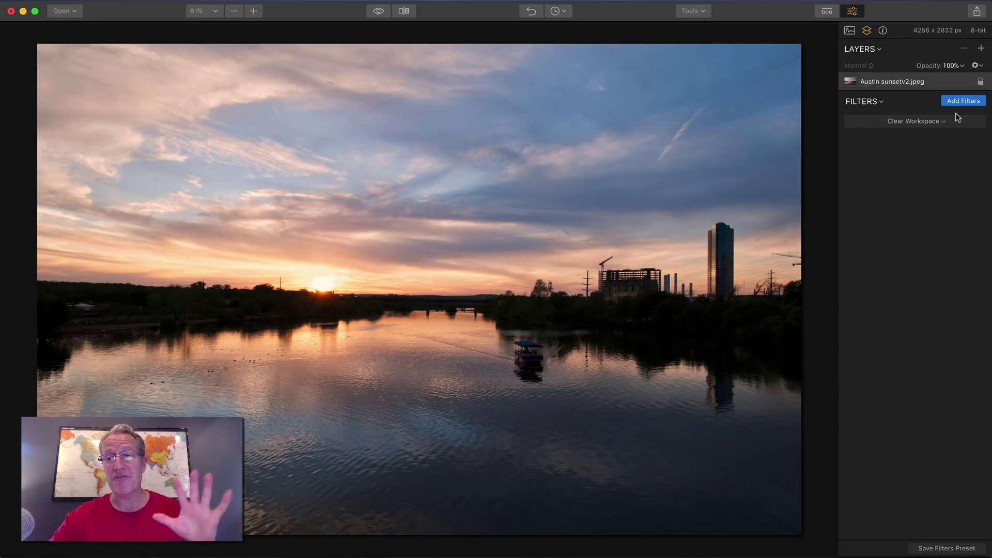
click(960, 99)
scroll(780, 178, up, 5)
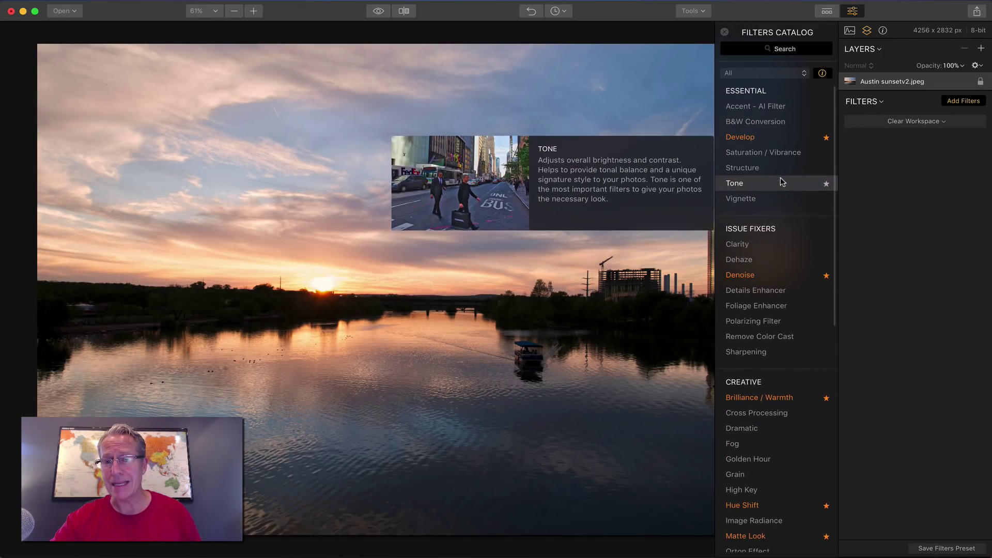
scroll(773, 355, down, 2)
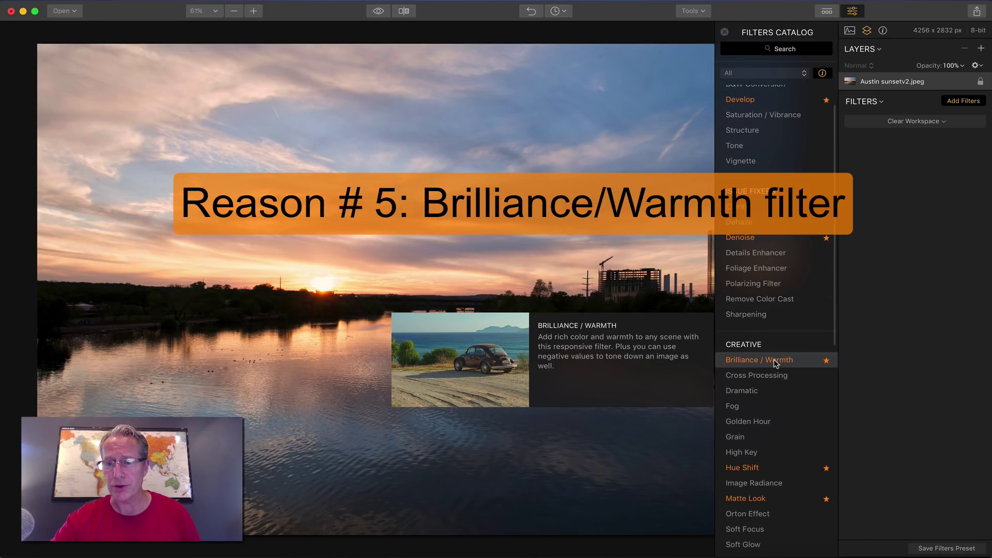
click(773, 360)
click(724, 32)
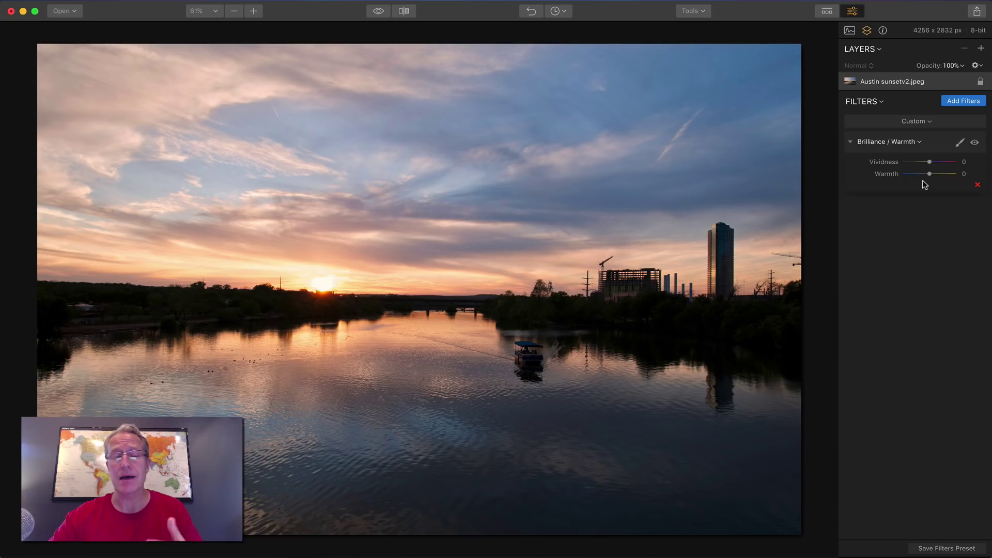
mouse_move(929, 162)
mouse_down()
mouse_move(903, 163)
mouse_move(934, 162)
mouse_move(930, 175)
mouse_up()
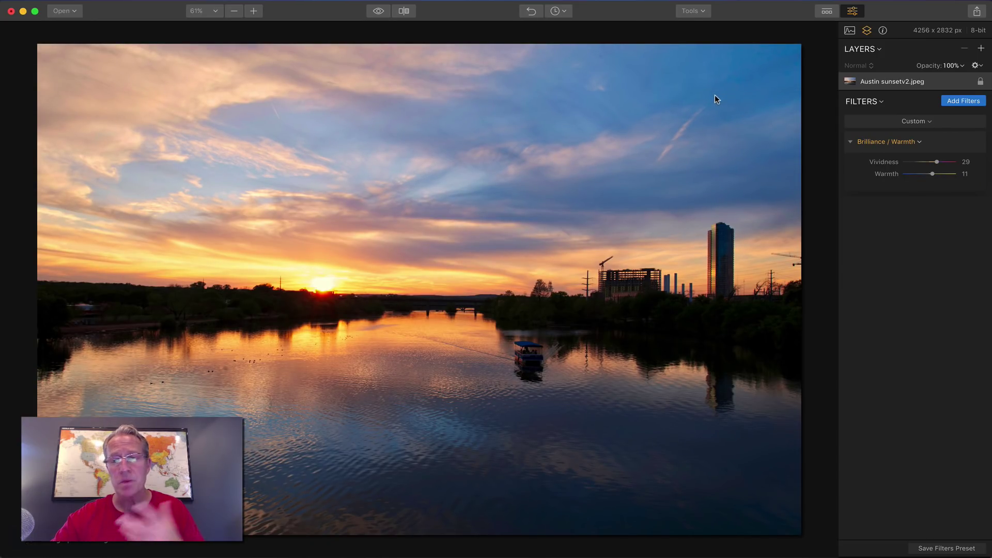
click(377, 12)
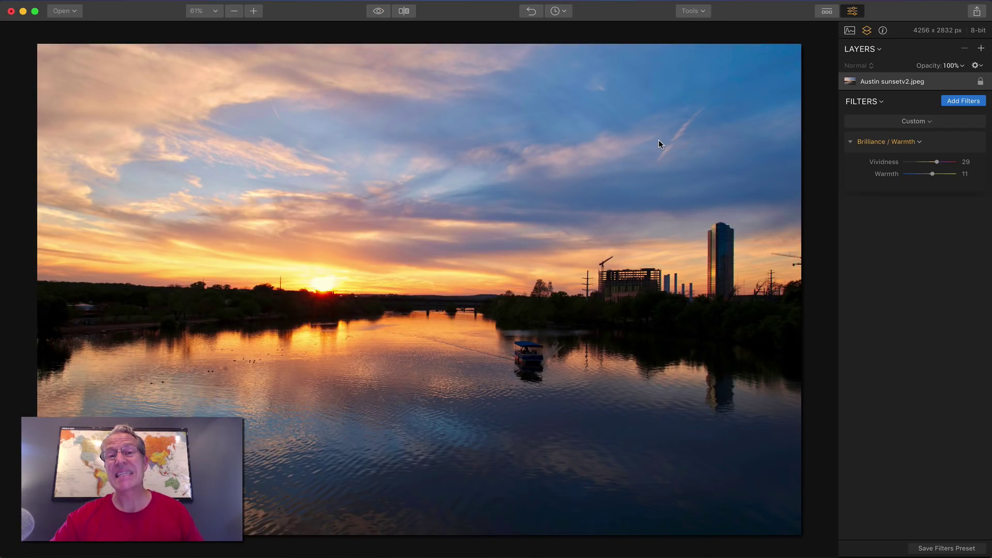
mouse_move(967, 177)
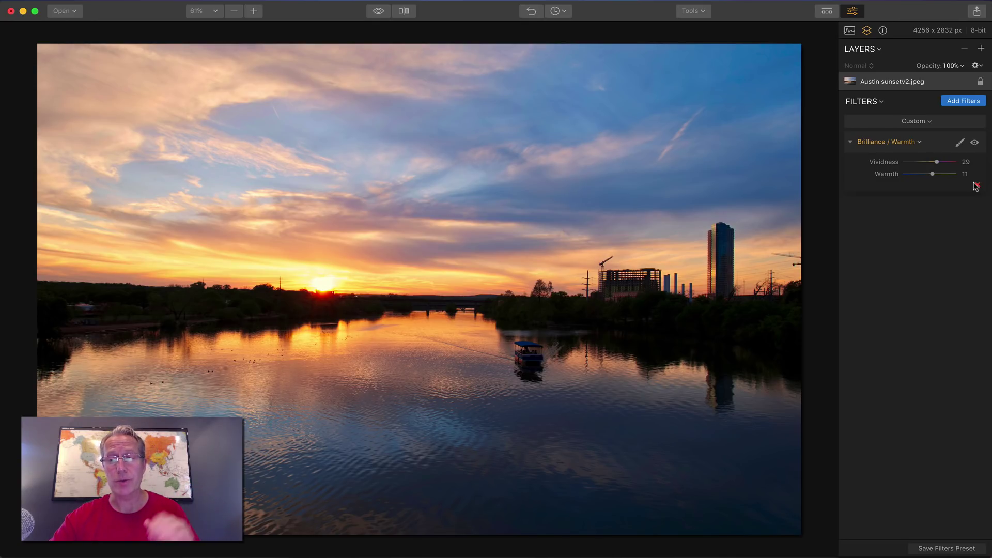
click(975, 186)
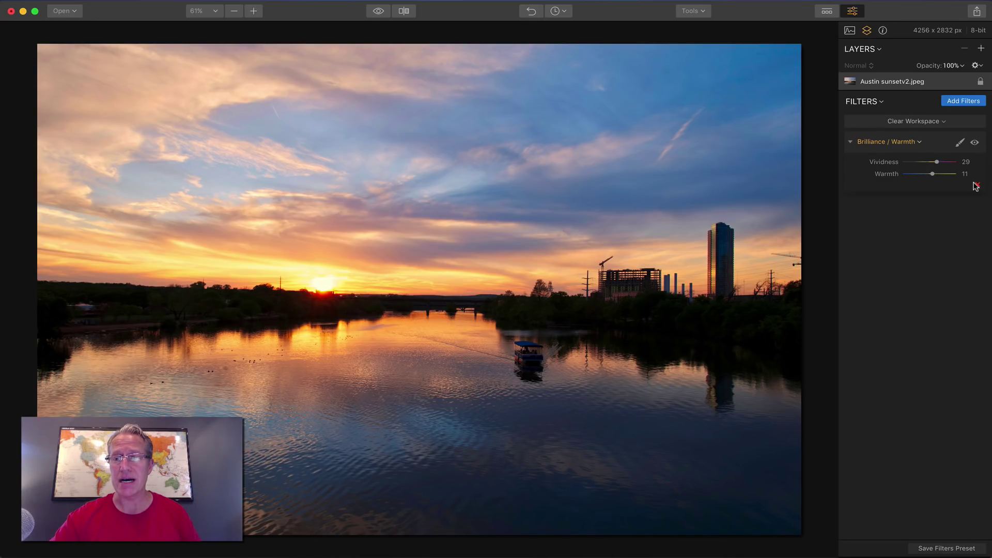
Add a Dodge & Burn filter to the sunset photo from the filter catalog
click(964, 101)
mouse_move(753, 245)
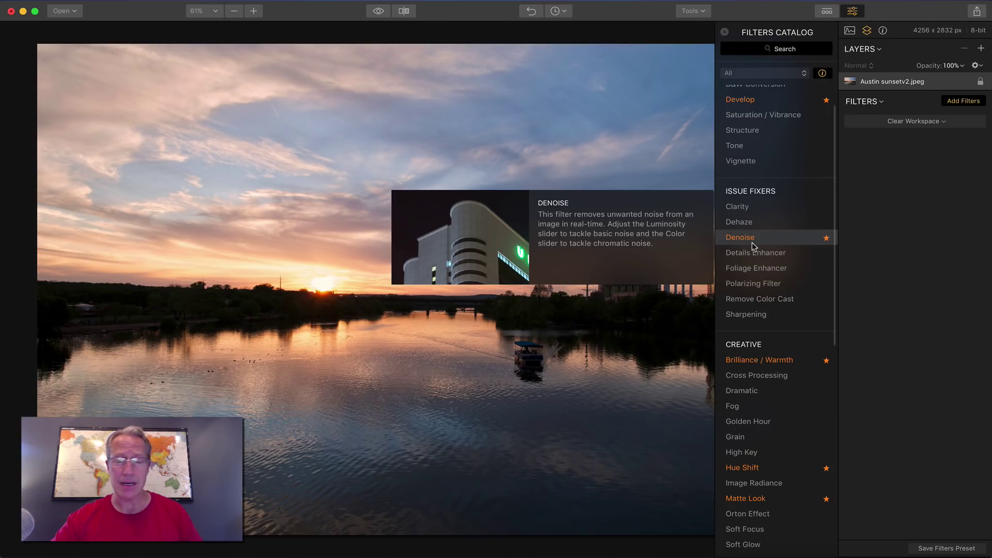
scroll(752, 244, down, 10)
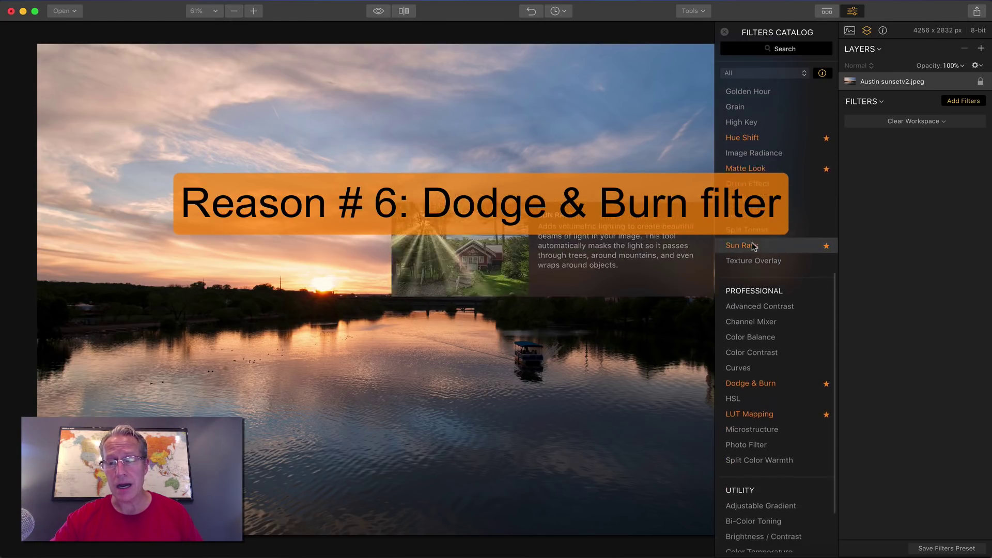
scroll(753, 245, down, 3)
click(762, 314)
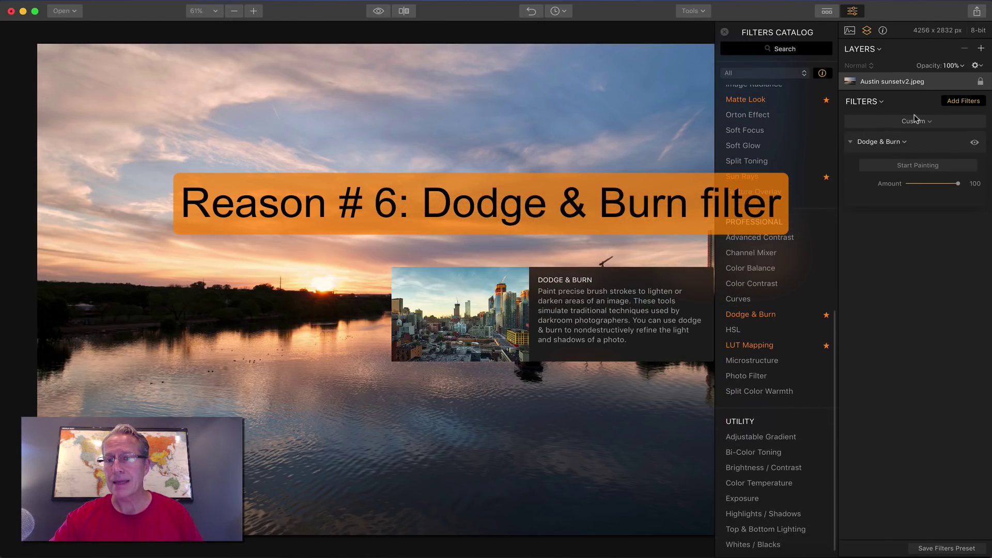
click(949, 101)
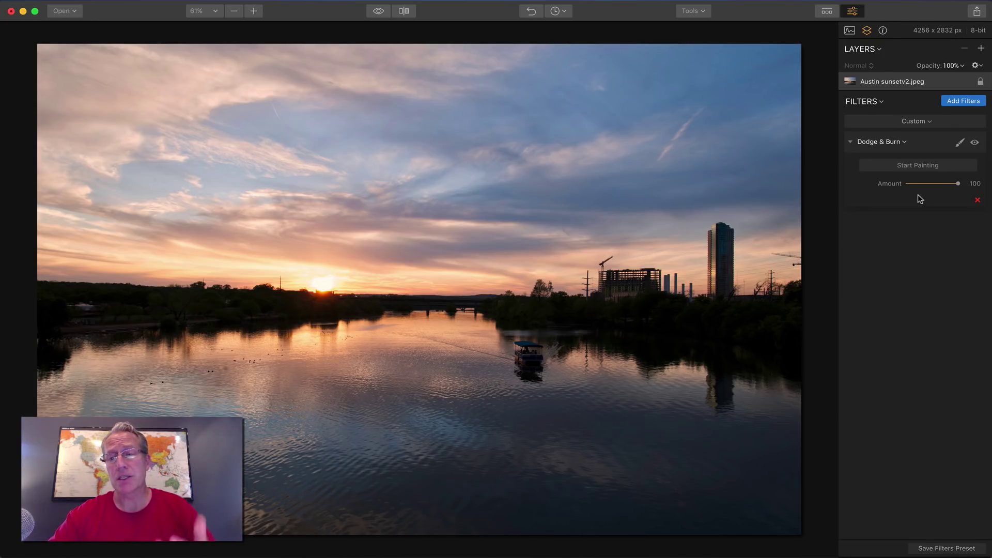
Paint Darken strokes at 25% strength and size 200 across the upper-left sky
click(911, 165)
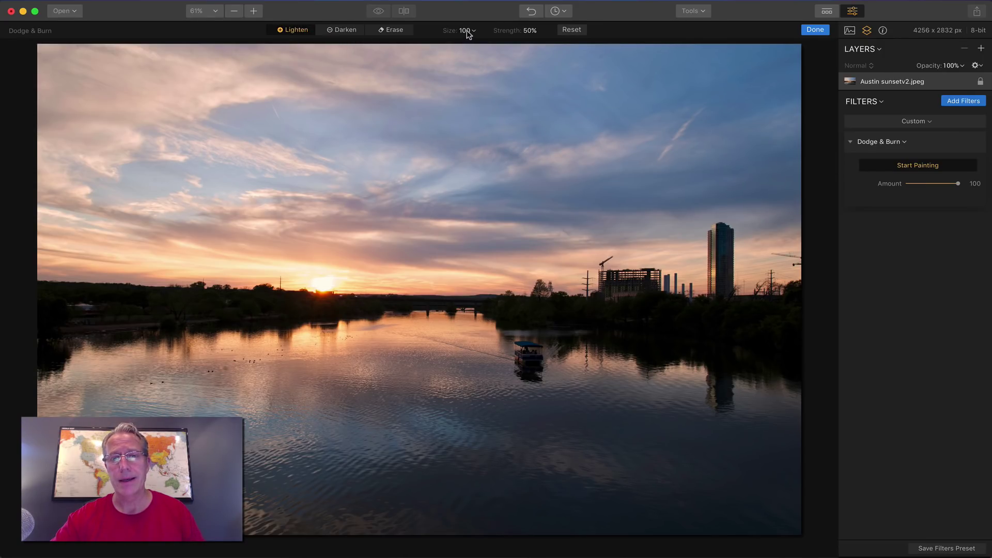
click(342, 31)
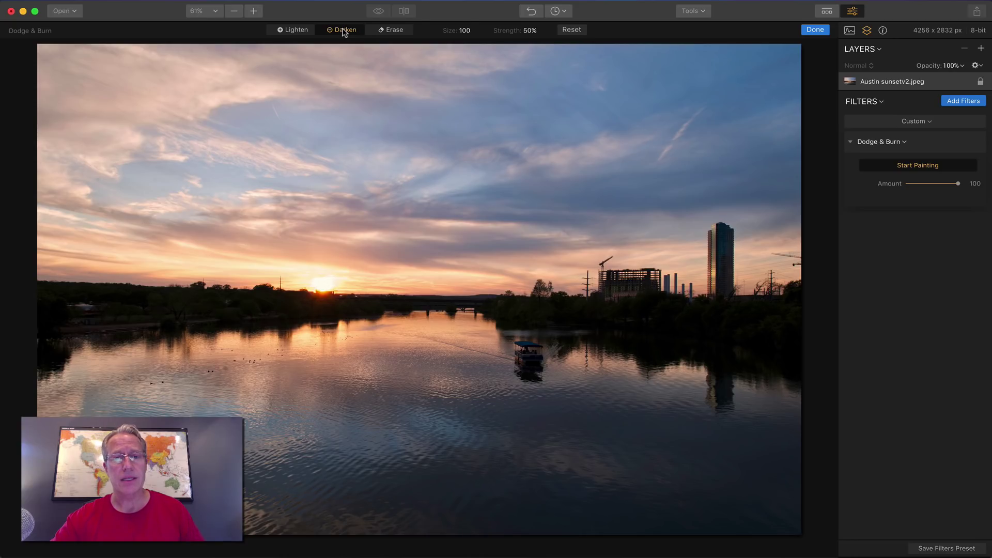
click(530, 31)
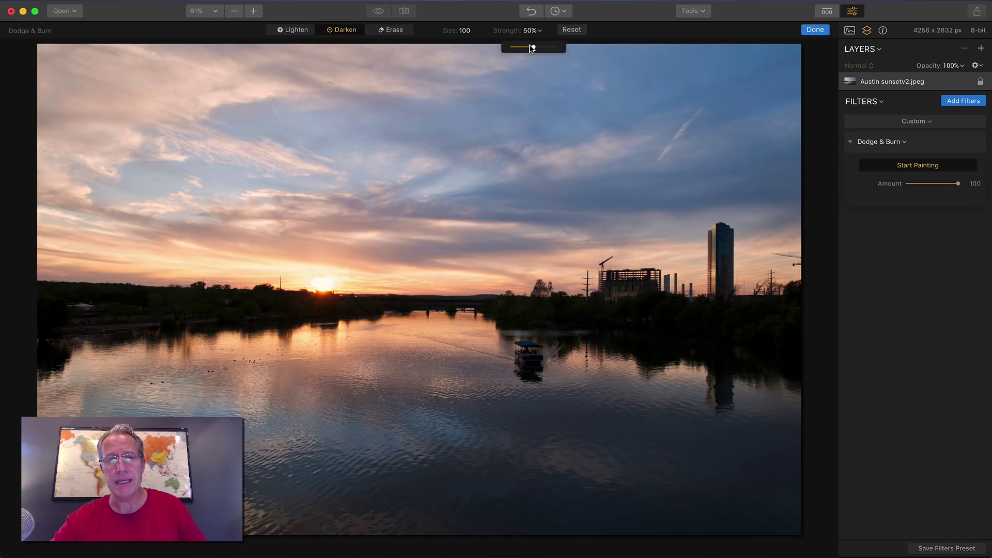
drag(529, 46, 521, 46)
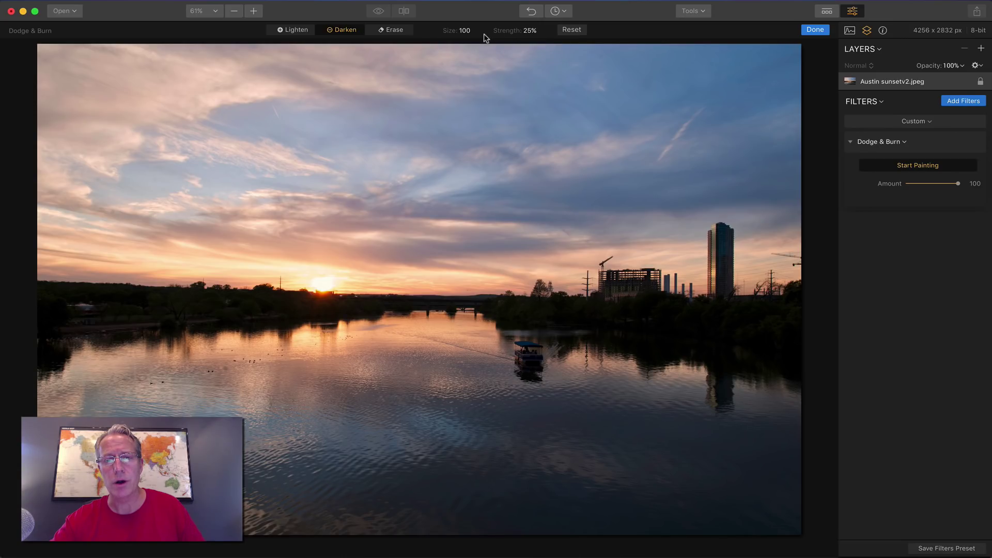
click(459, 31)
drag(454, 47, 492, 47)
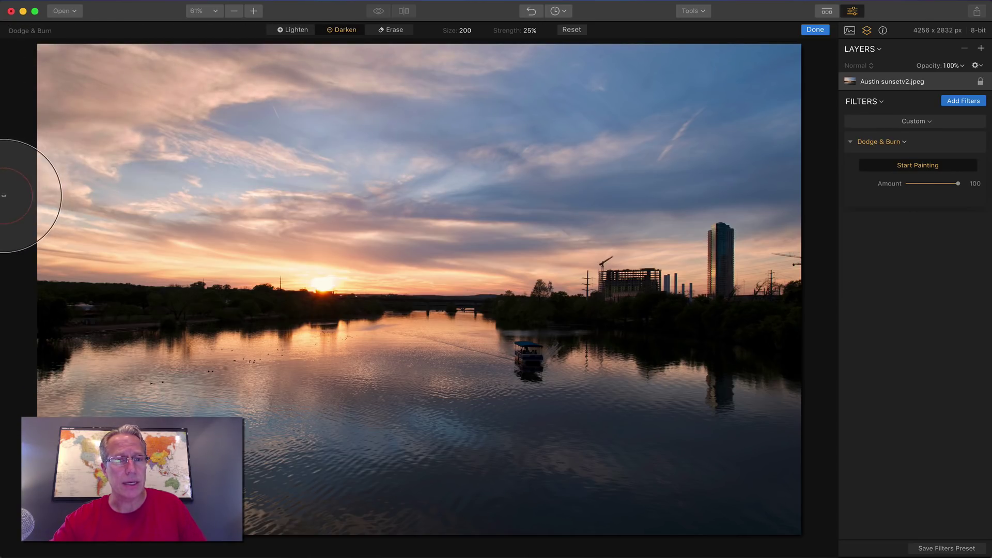
mouse_move(2, 195)
mouse_down()
mouse_move(514, 220)
mouse_move(488, 197)
mouse_move(581, 137)
mouse_move(314, 86)
mouse_move(636, 65)
mouse_move(804, 128)
mouse_move(738, 172)
mouse_move(742, 227)
mouse_up()
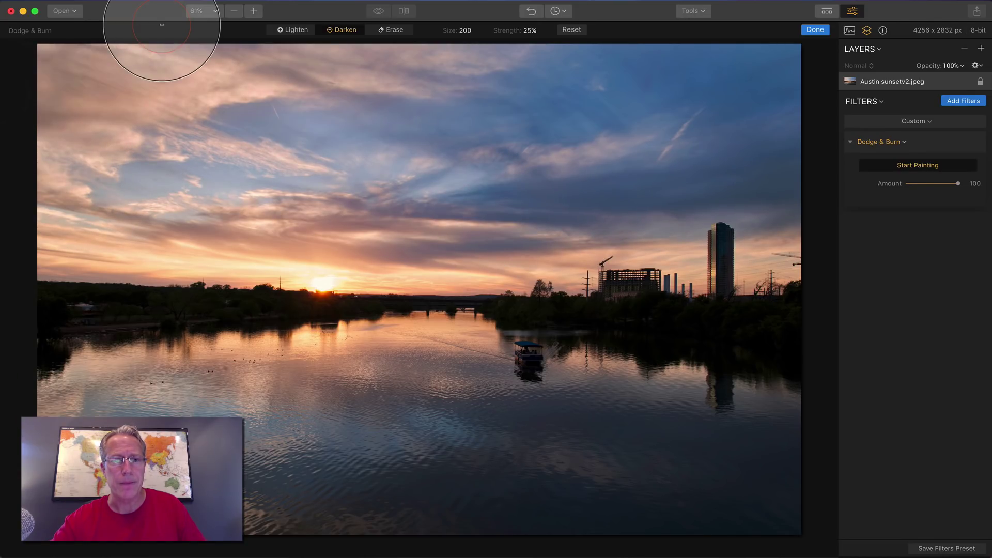
Finish the darkening strokes and toggle Dodge & Burn off and on to compare
click(821, 29)
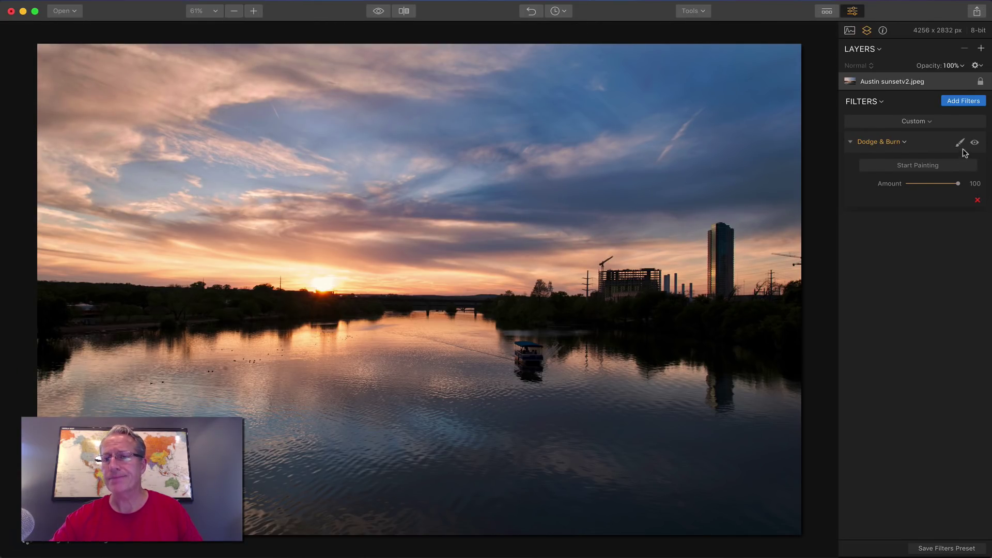
click(973, 144)
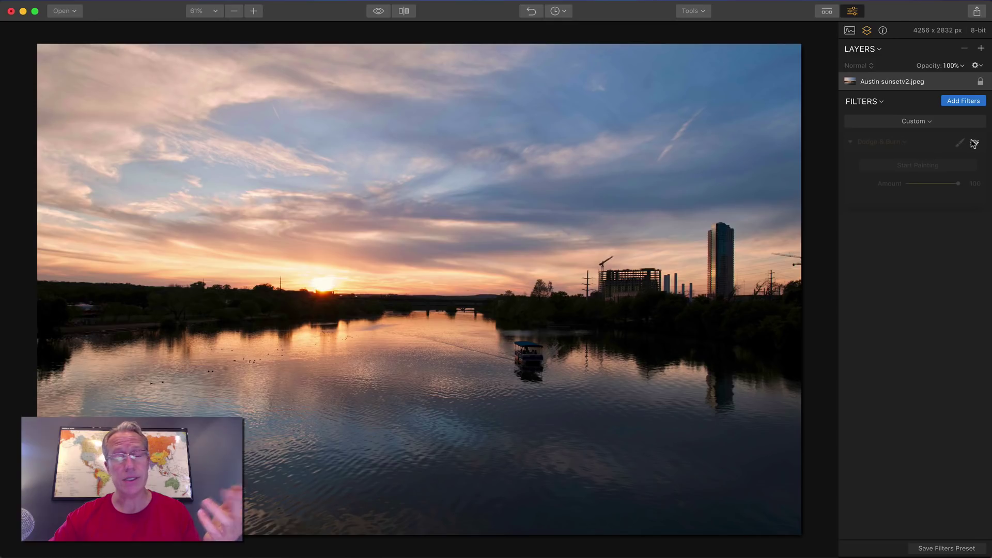
click(974, 143)
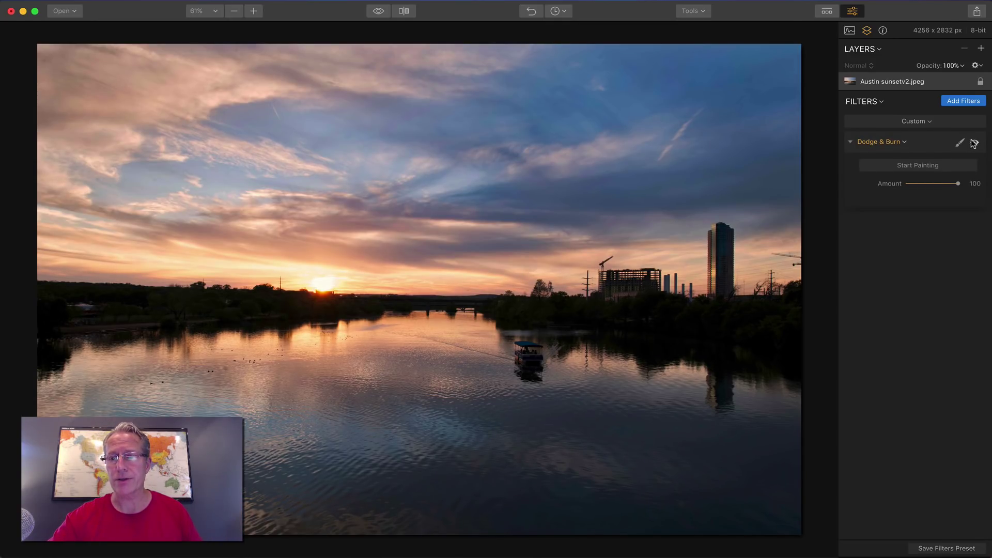
Paint further Dodge & Burn strokes at 35% brush strength and finish
click(922, 166)
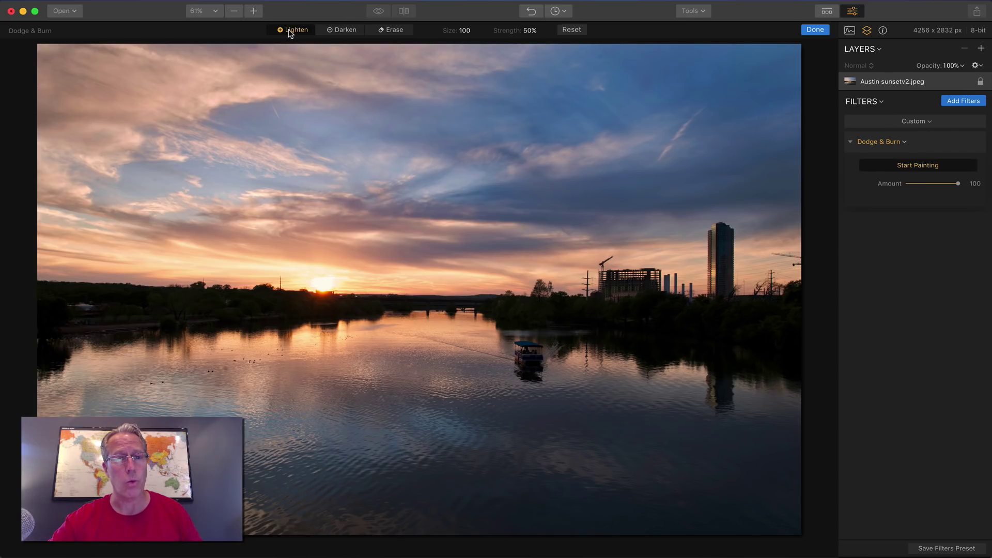
click(525, 31)
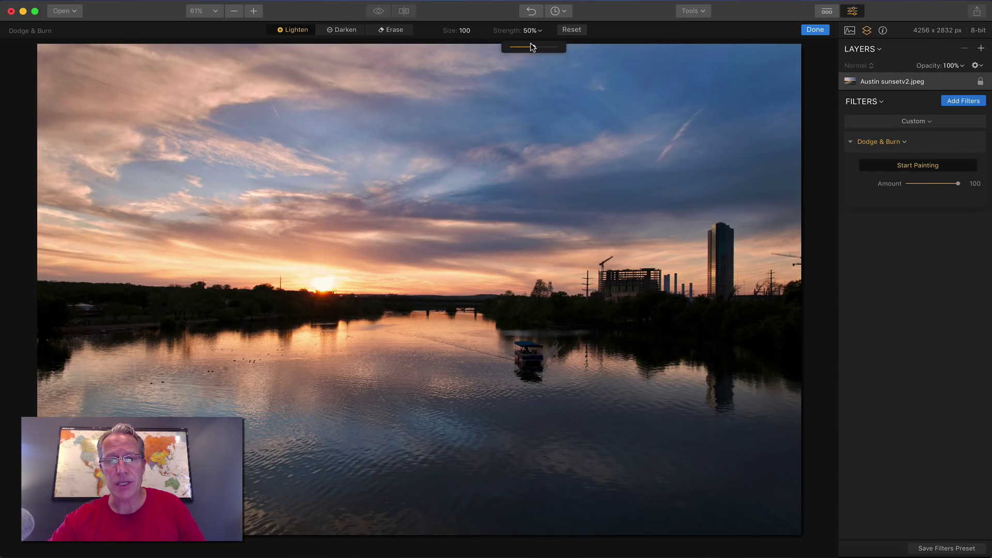
drag(531, 46, 525, 47)
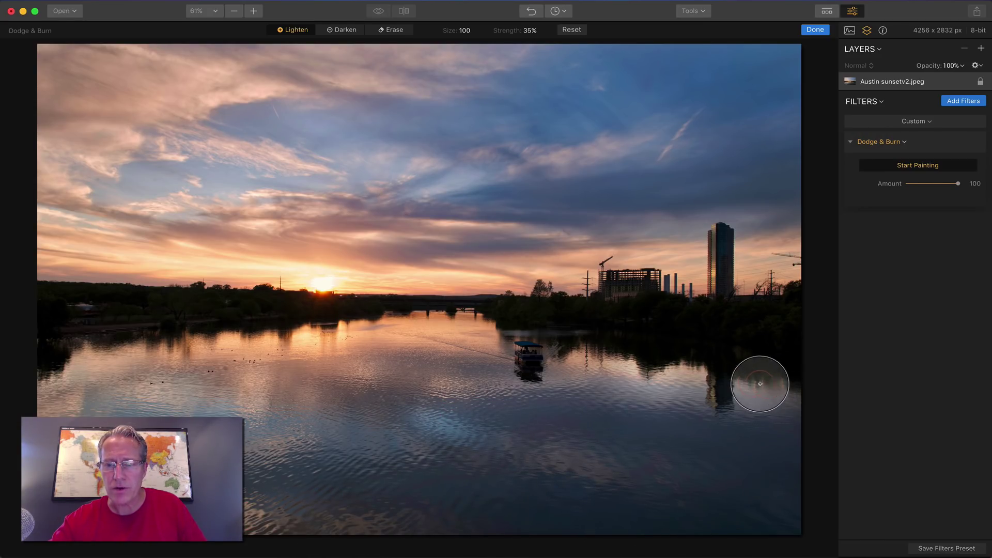
click(816, 30)
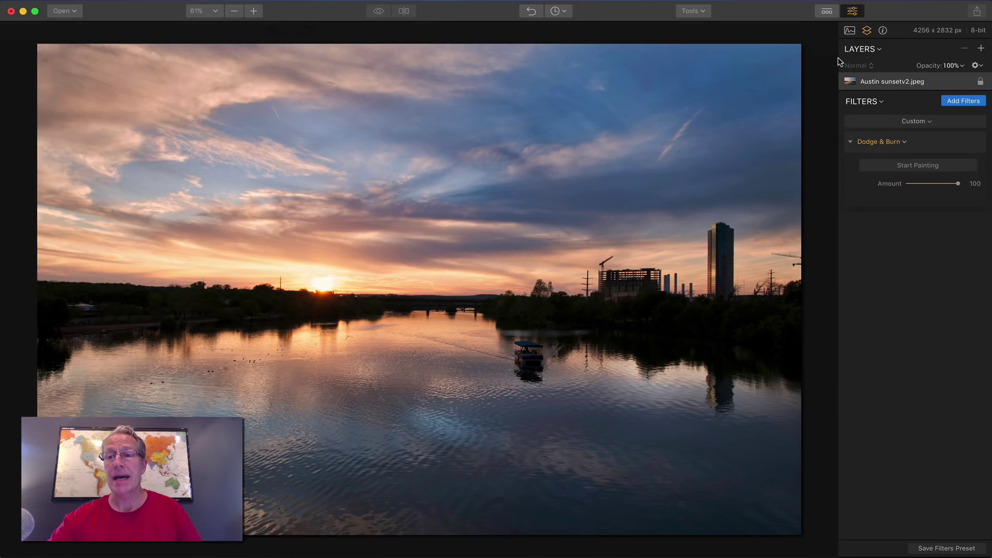
Compare the Dodge & Burn effect once more, then delete the filter
click(972, 144)
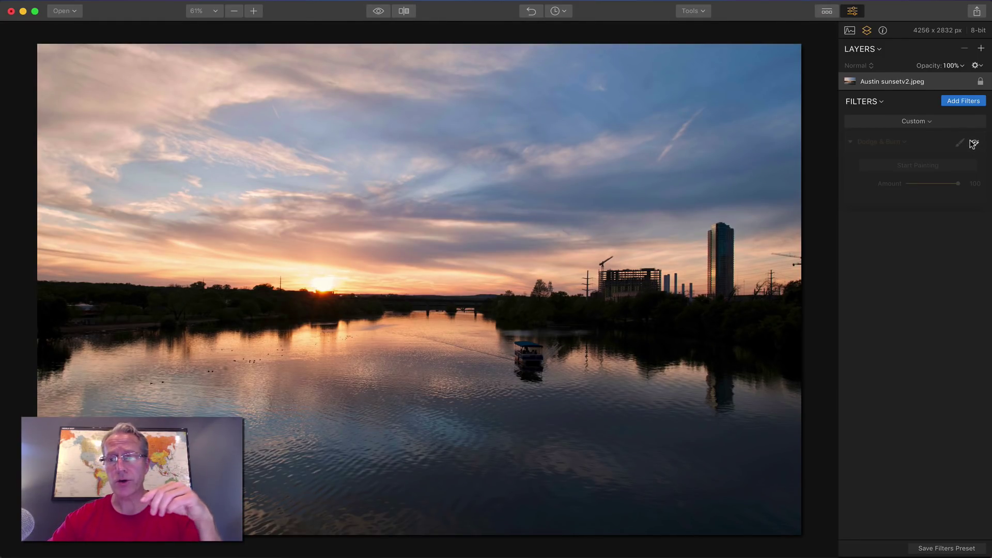
click(973, 143)
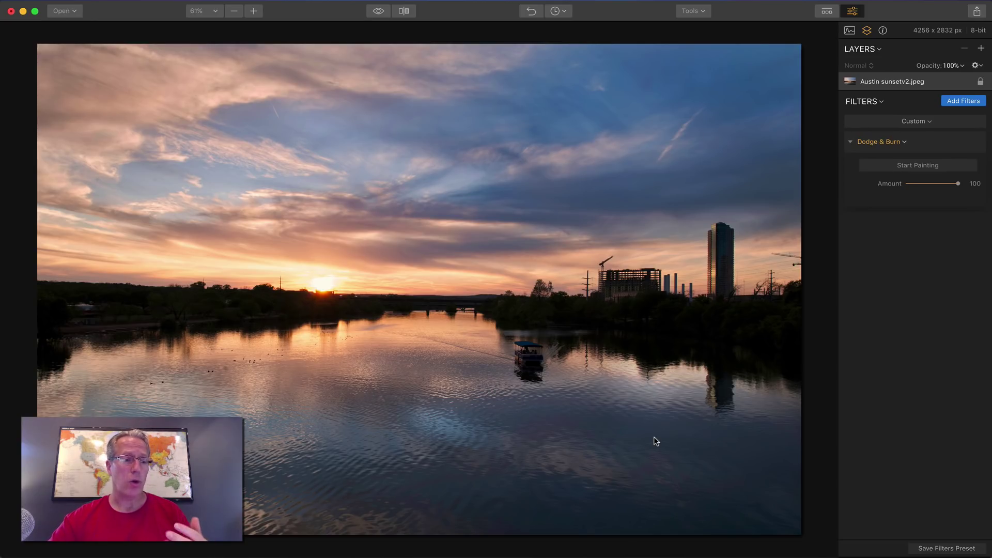
click(974, 201)
Add a Denoise filter at Luminosity 0, Color 0 and Boost 50 to the sunset
click(962, 98)
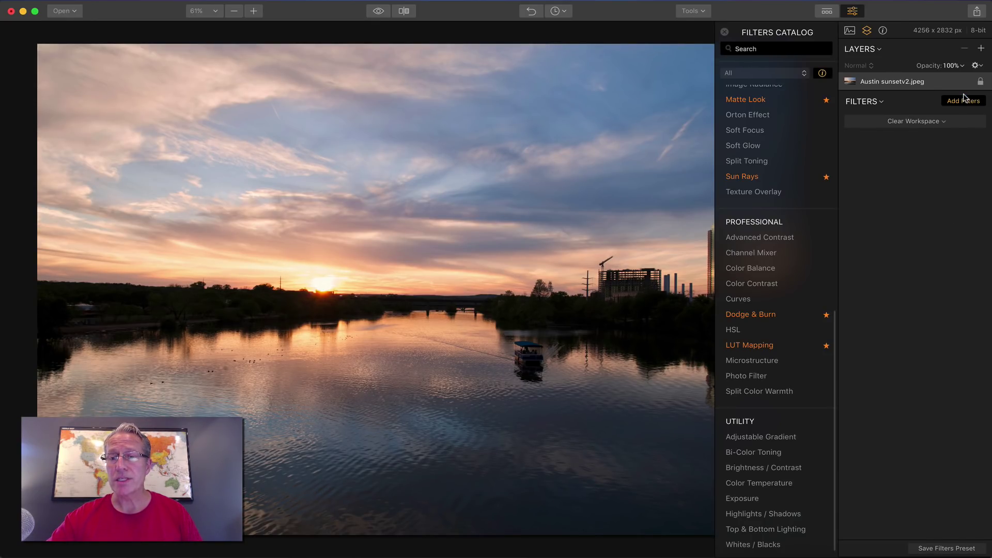
scroll(780, 259, up, 3)
scroll(780, 259, up, 5)
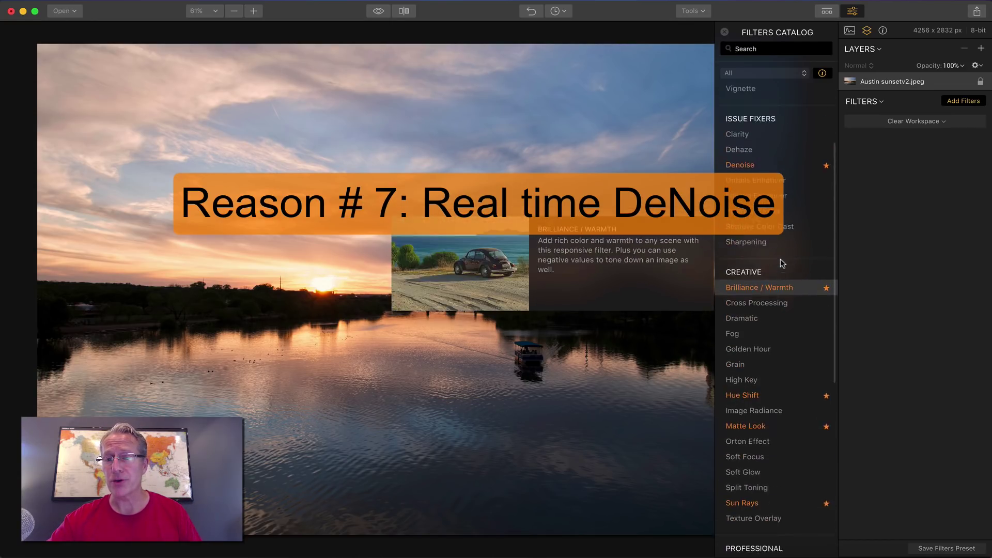
click(766, 225)
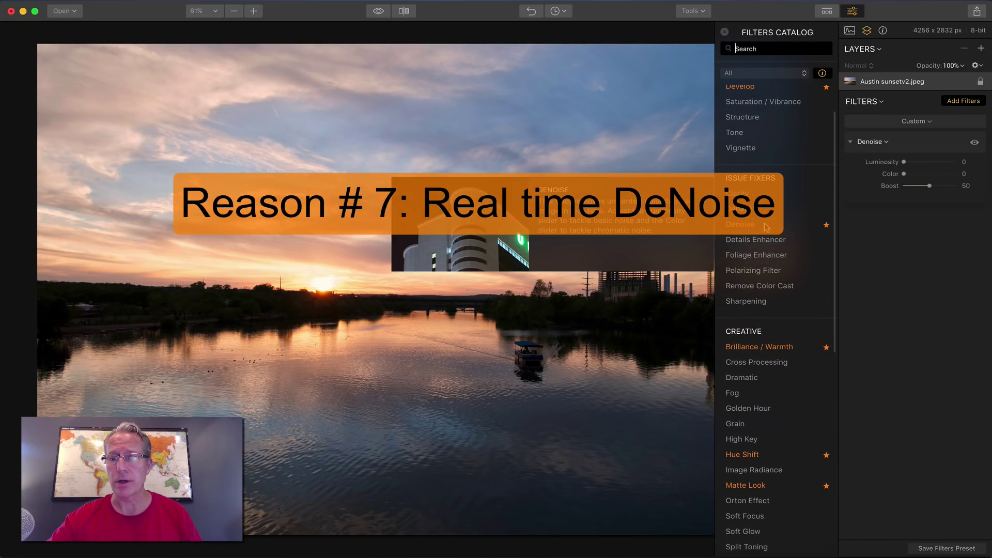
click(724, 32)
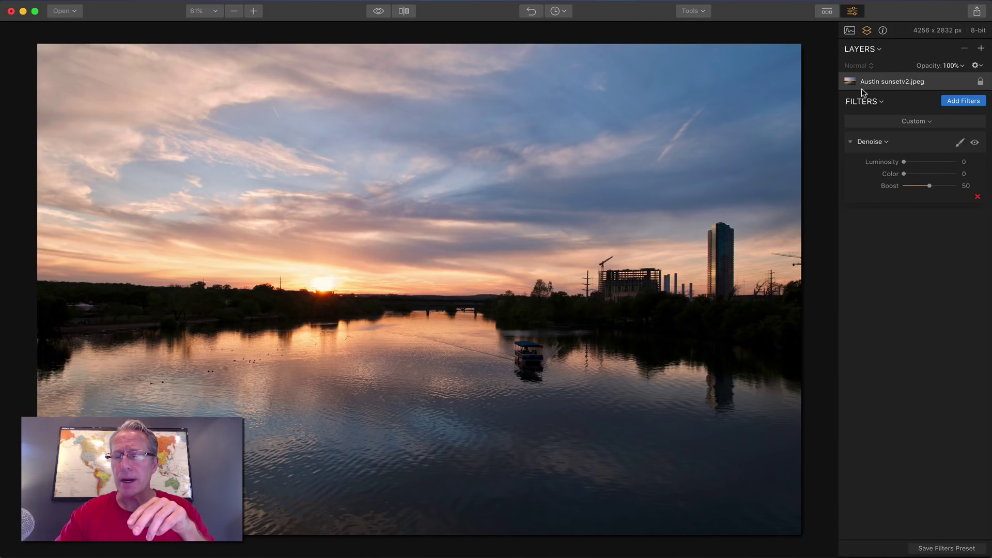
click(692, 11)
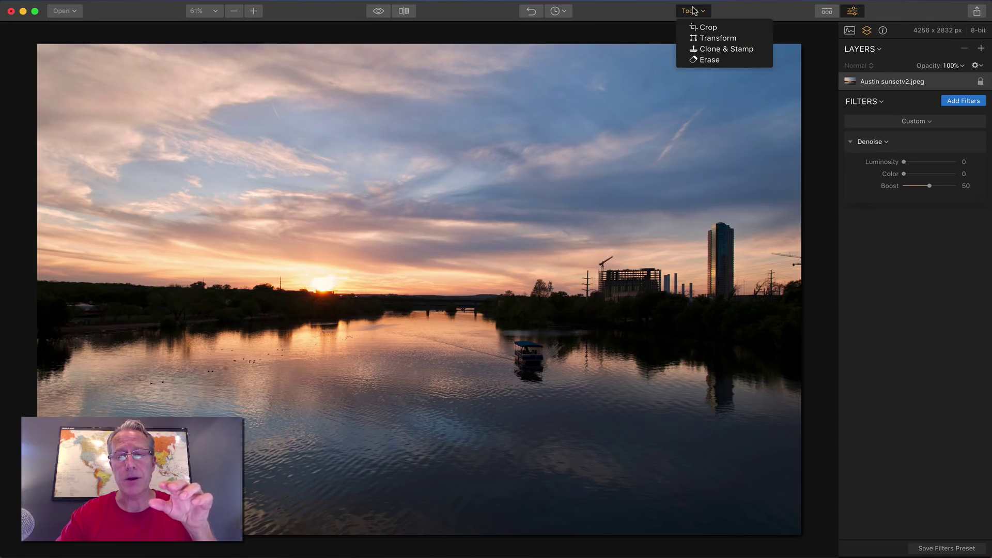
click(693, 11)
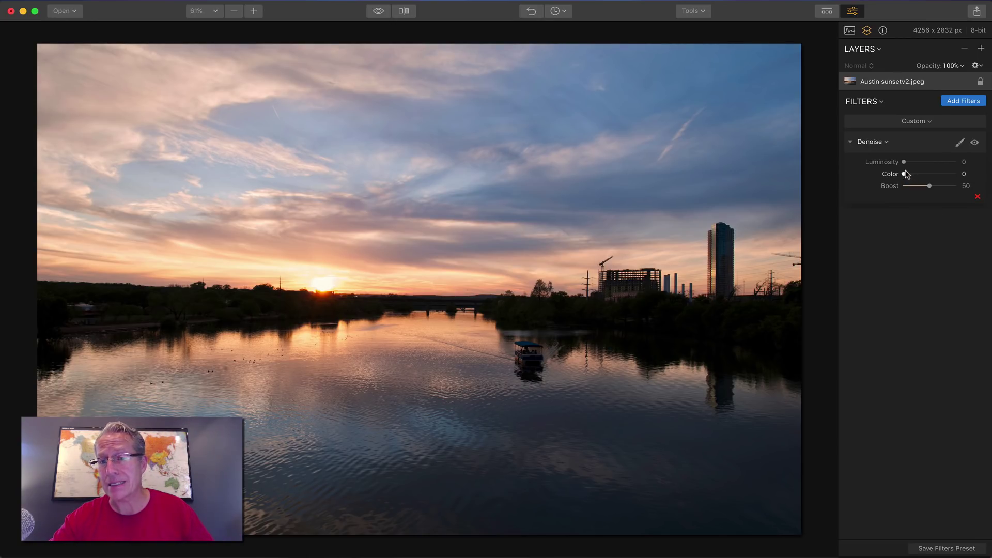
Raise Denoise Luminosity and mask the filter over the sky and water
drag(903, 162, 941, 173)
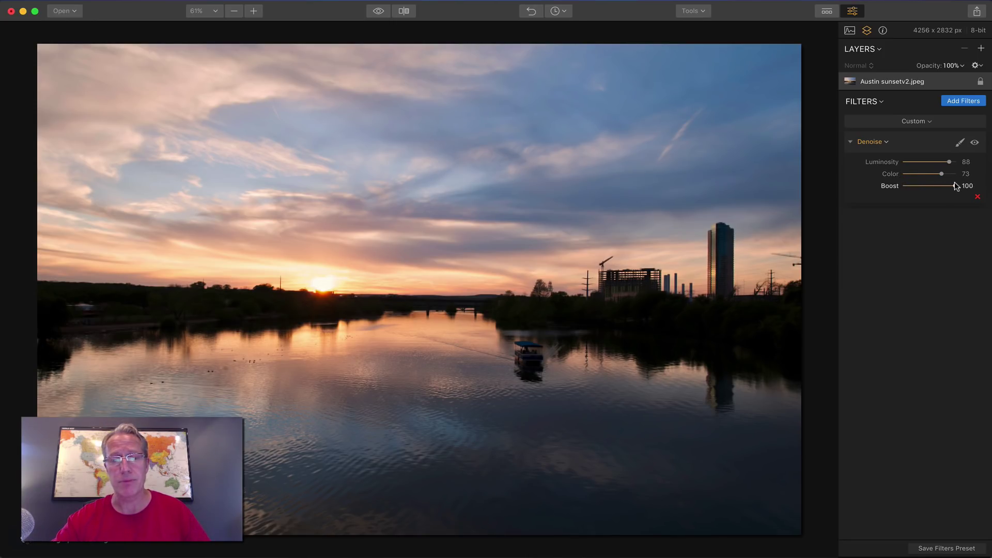
click(955, 143)
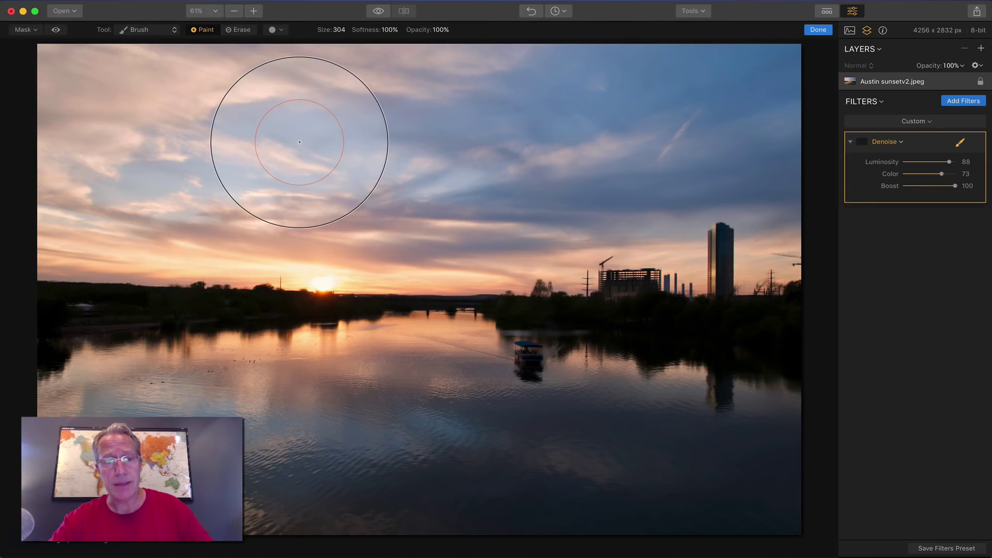
mouse_move(245, 65)
mouse_down()
mouse_move(243, 144)
mouse_move(491, 197)
mouse_move(823, 184)
mouse_move(511, 58)
mouse_up()
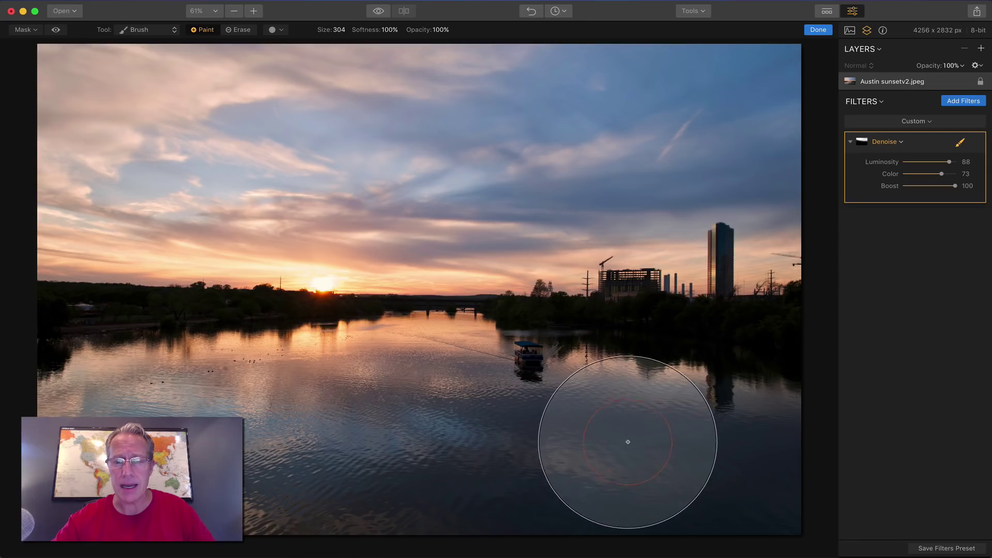
mouse_move(451, 437)
mouse_down()
mouse_move(414, 398)
mouse_move(66, 454)
mouse_move(445, 435)
mouse_up()
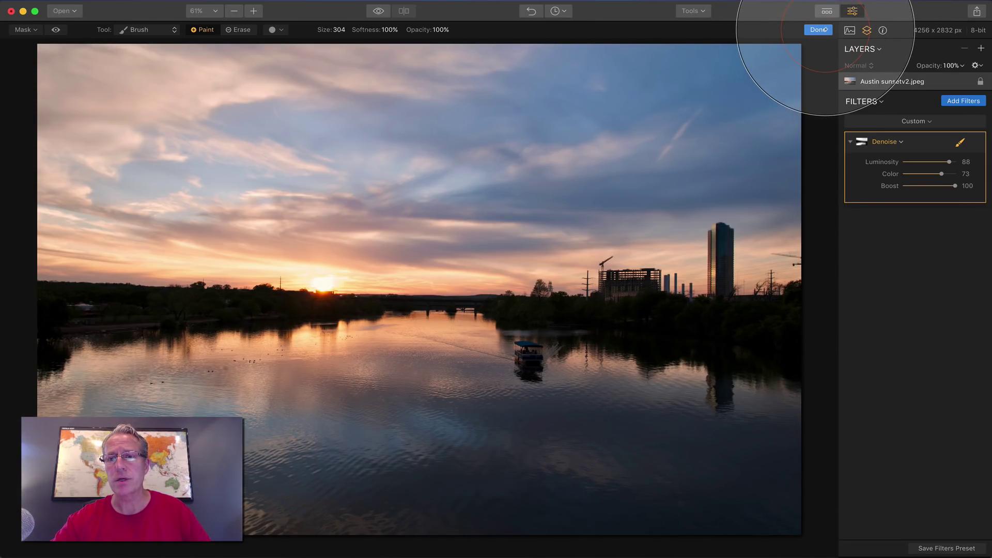
click(819, 29)
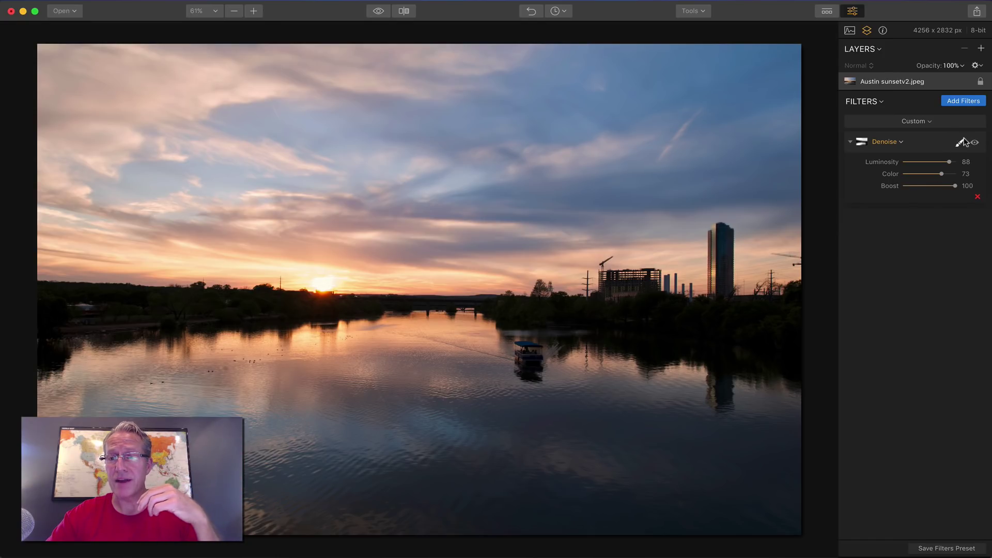
Toggle Denoise off and on to compare, then delete the filter
click(971, 144)
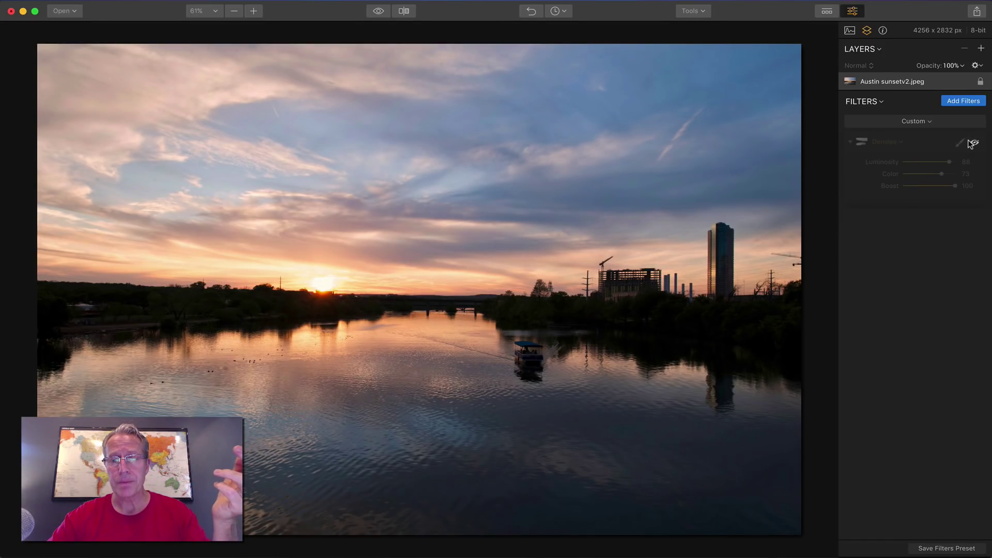
click(971, 144)
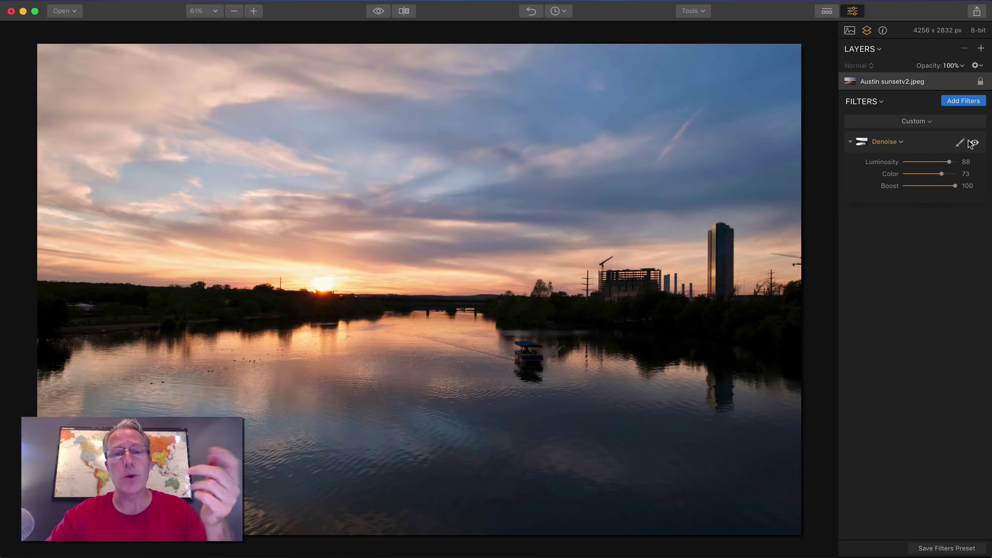
mouse_move(877, 195)
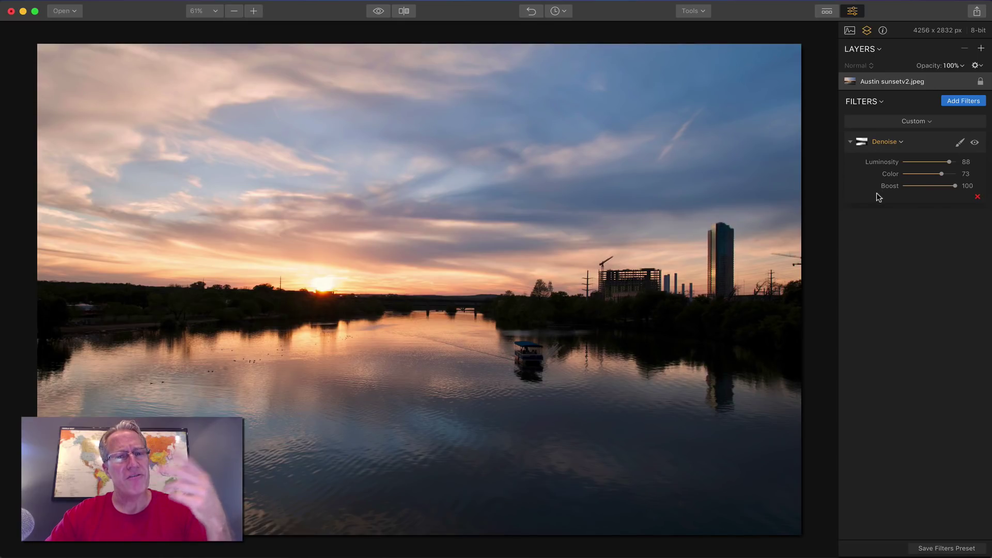
click(977, 196)
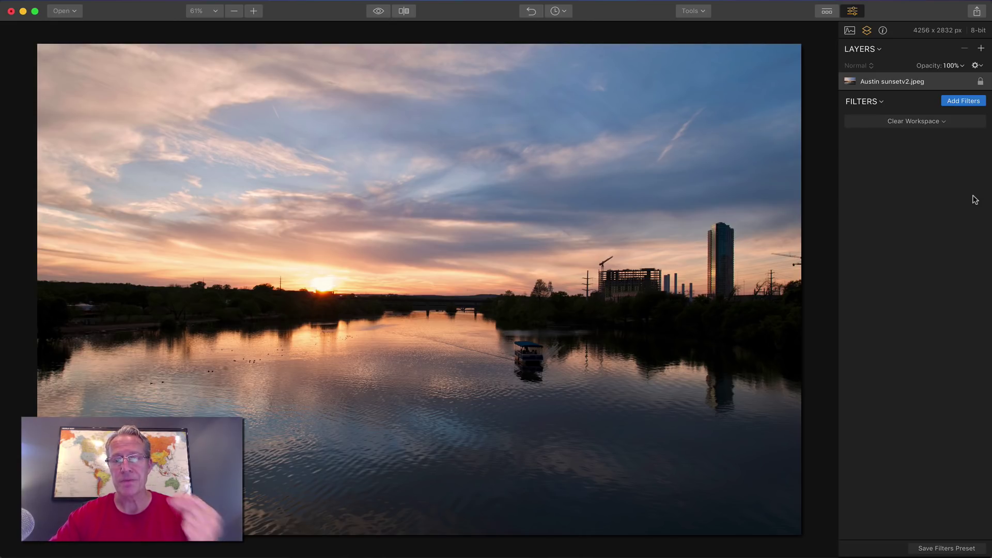
Add a Develop filter from the Essential group to the sunset photo
click(964, 101)
scroll(780, 212, up, 2)
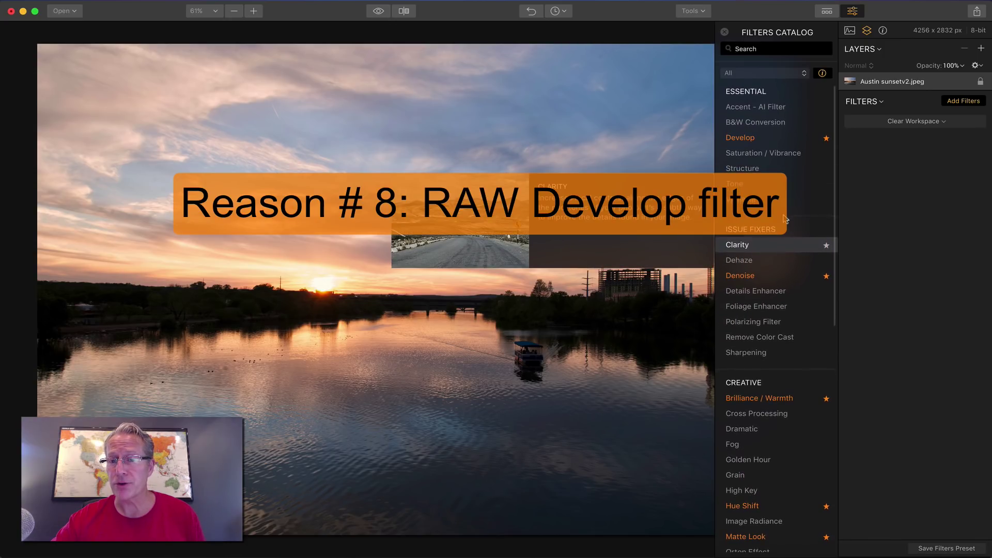
click(763, 137)
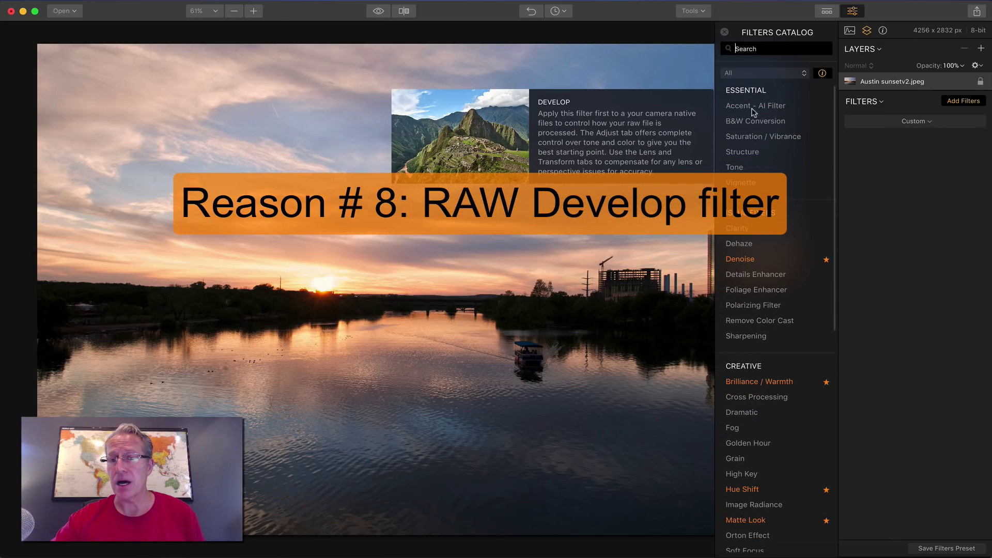
click(724, 33)
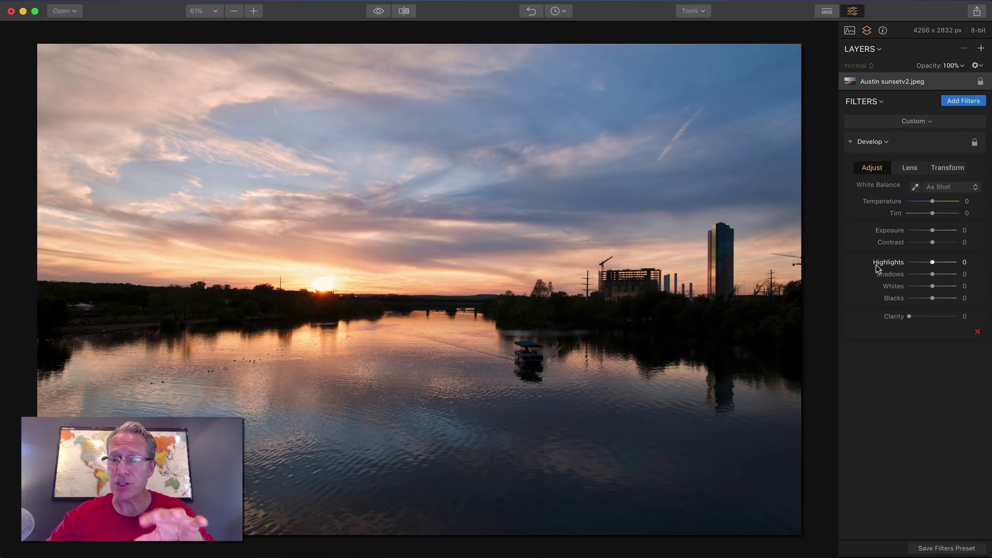
Browse the Develop filter's Lens and Transform tabs, leaving all values at 0
click(907, 171)
click(944, 167)
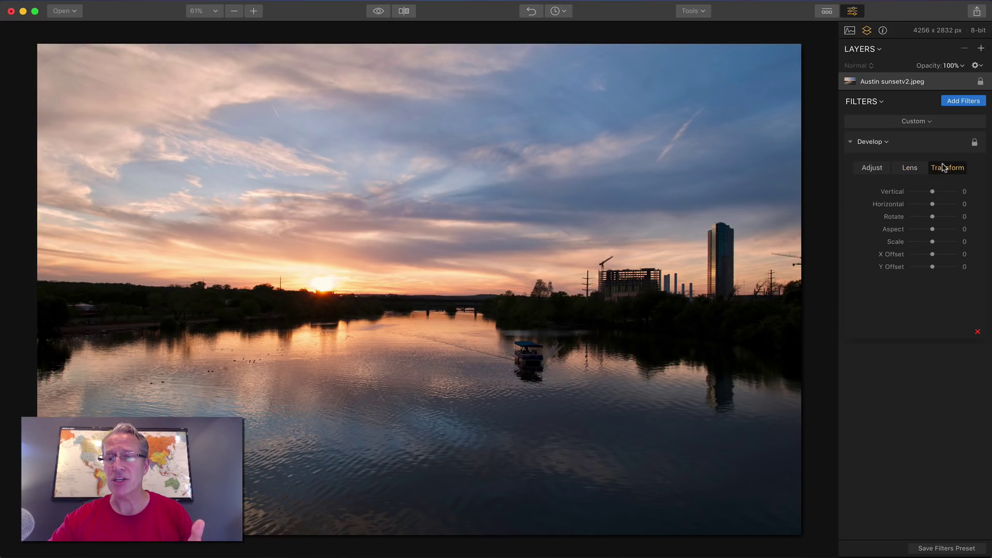
click(905, 168)
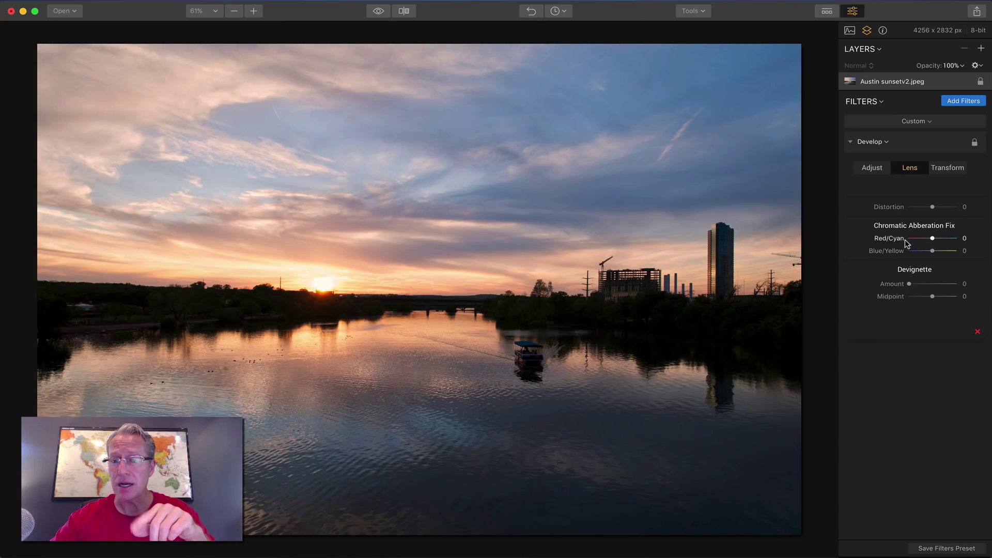
click(948, 167)
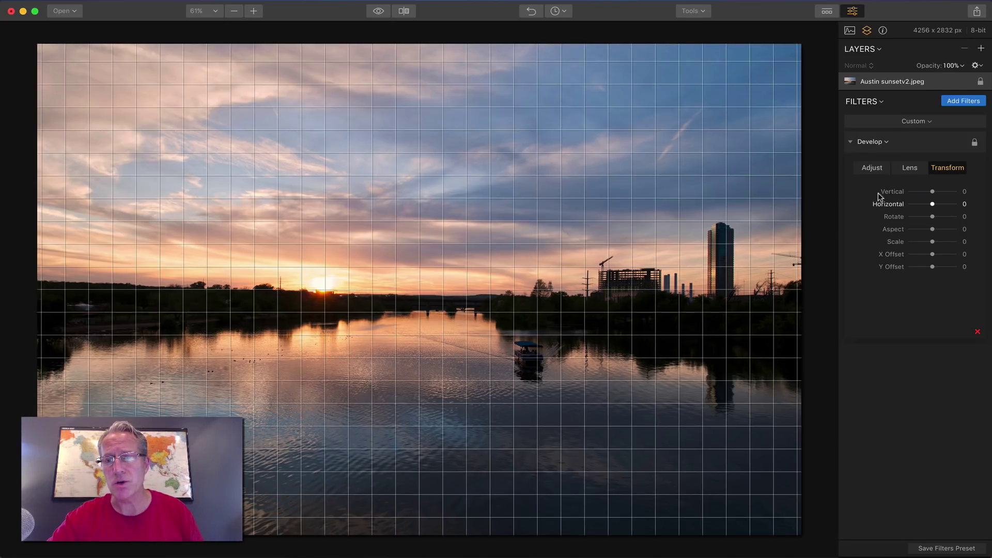
In Develop's Adjust tab, set Temperature 18, Tint 15, Contrast 39 and Shadows 23
click(871, 167)
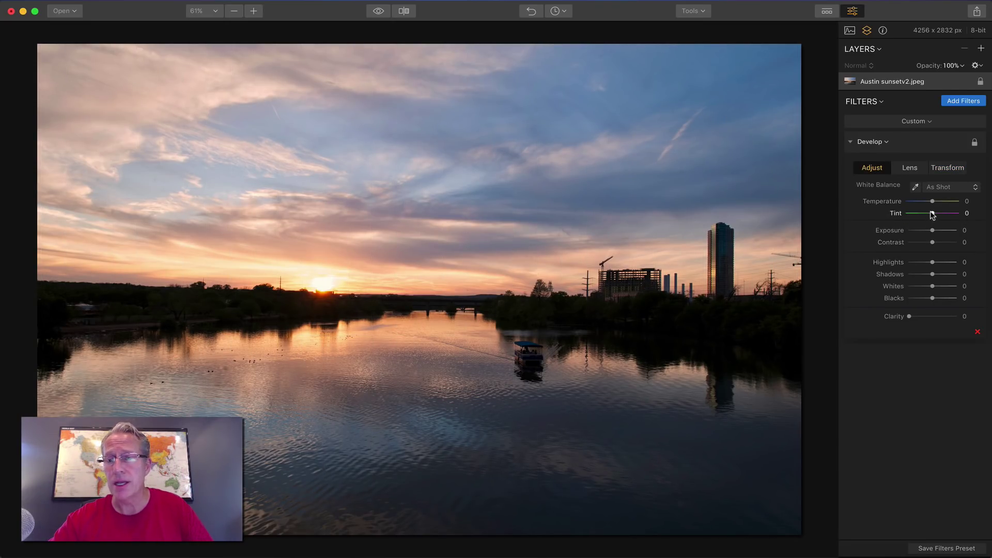
drag(932, 201, 937, 274)
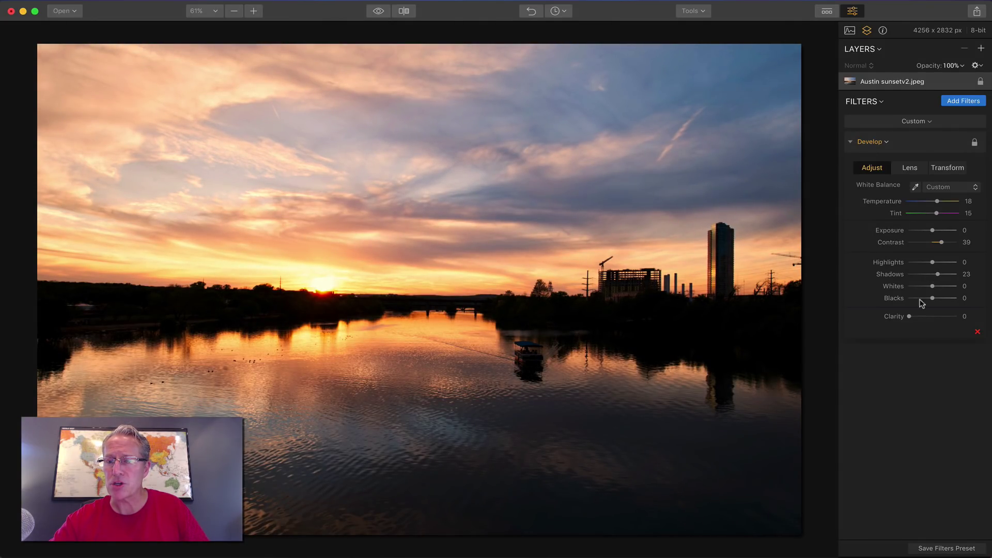
drag(909, 316, 921, 316)
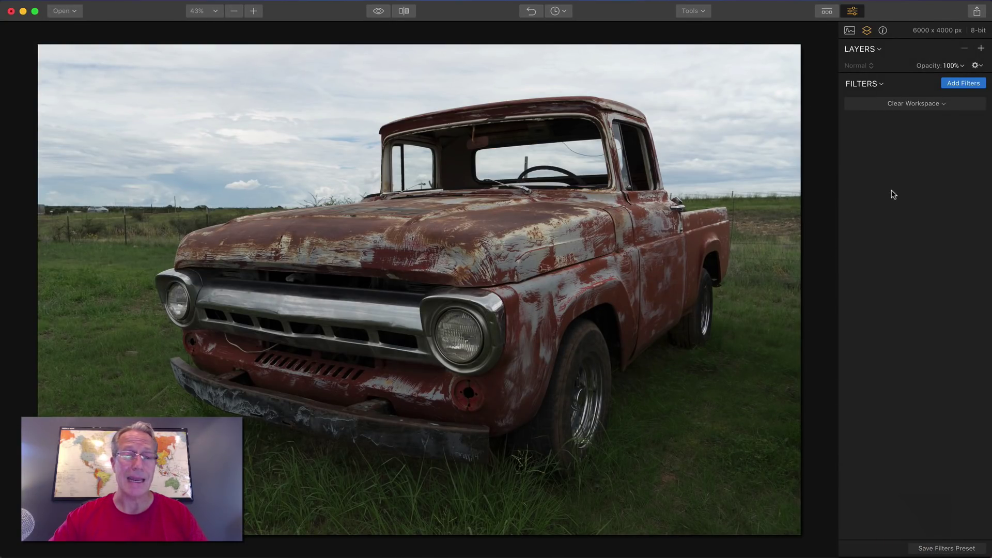
Add a LUT Mapping filter from the Professional group to the truck photo
click(961, 83)
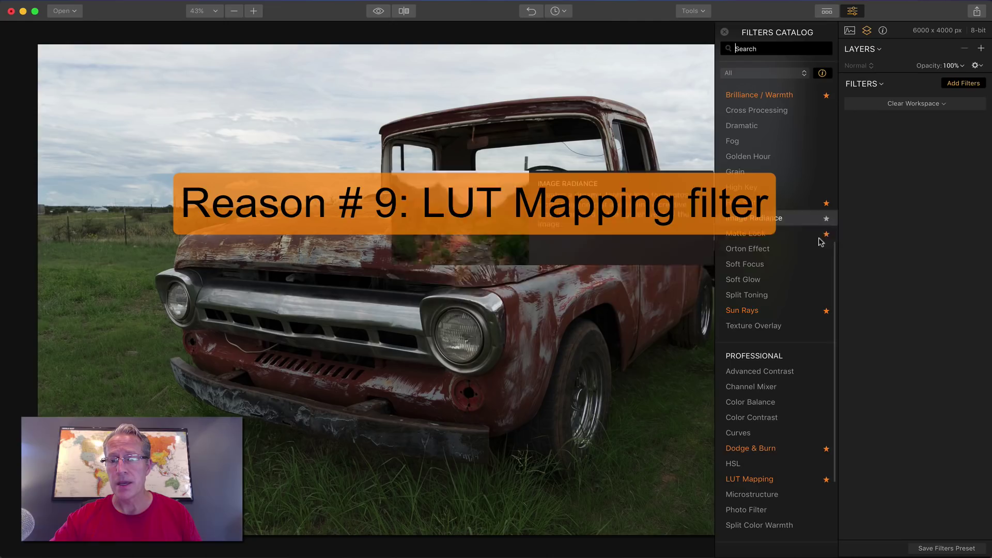
scroll(782, 300, down, 5)
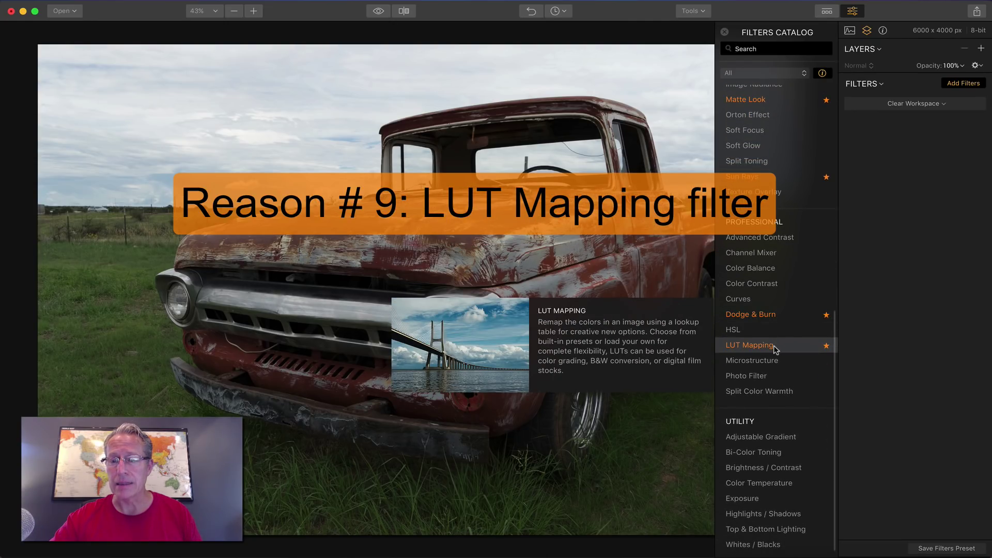
click(773, 345)
click(953, 82)
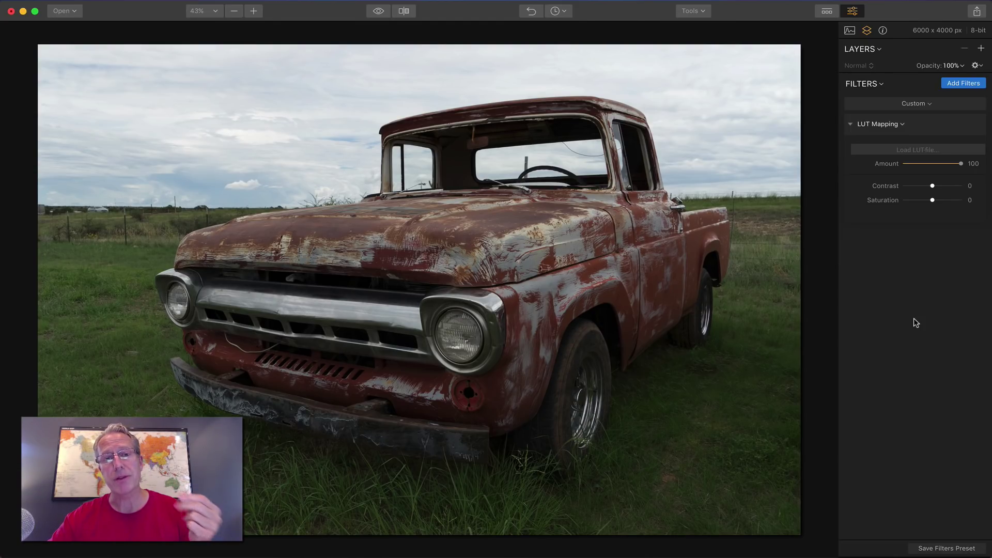
Load FGCineTealOrange1.cube, then FGCineDrama.cube, and compare against the original
click(928, 150)
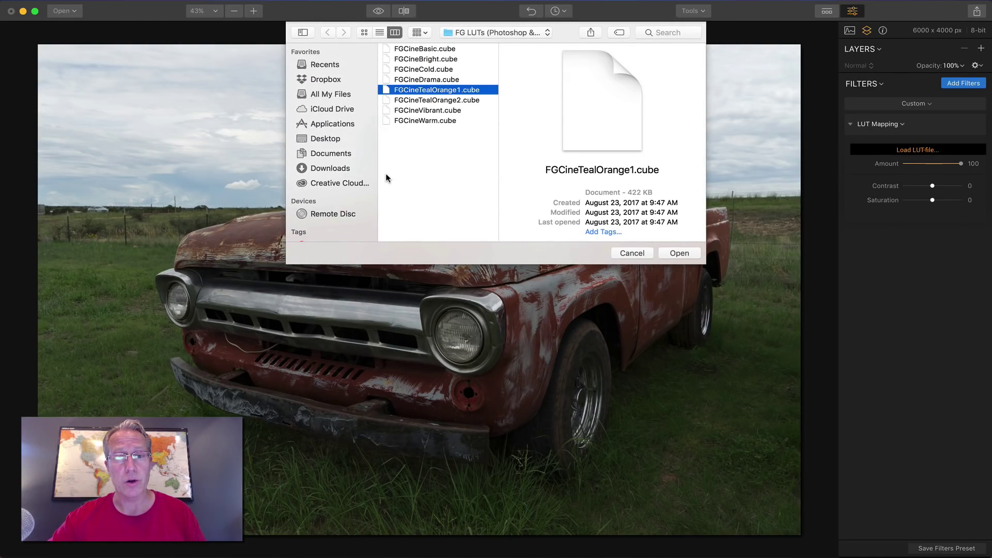
click(684, 251)
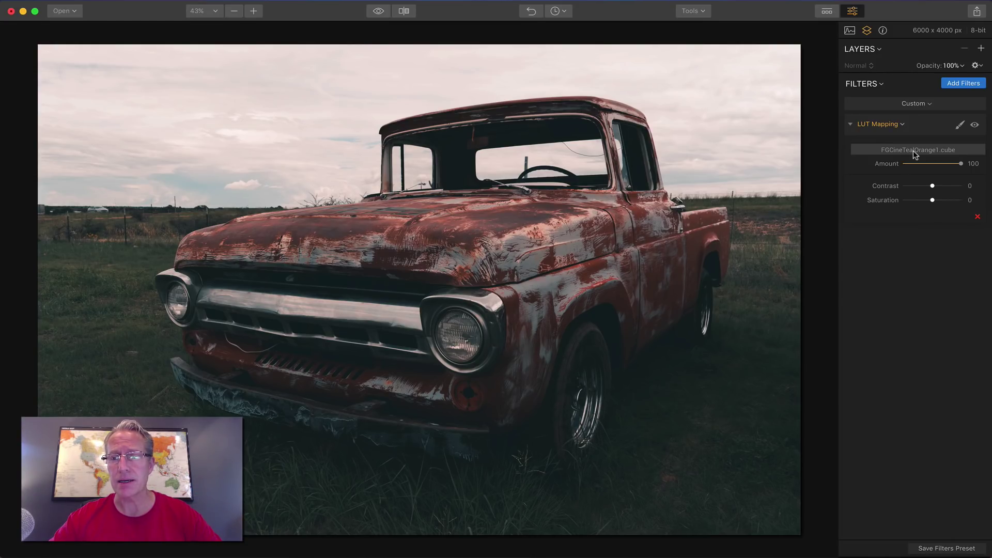
click(913, 150)
click(434, 80)
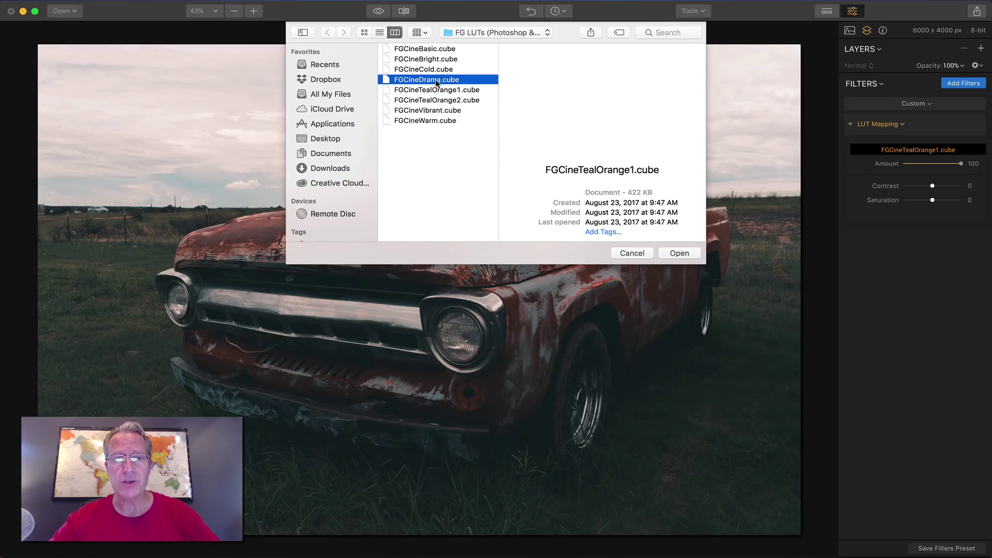
click(678, 253)
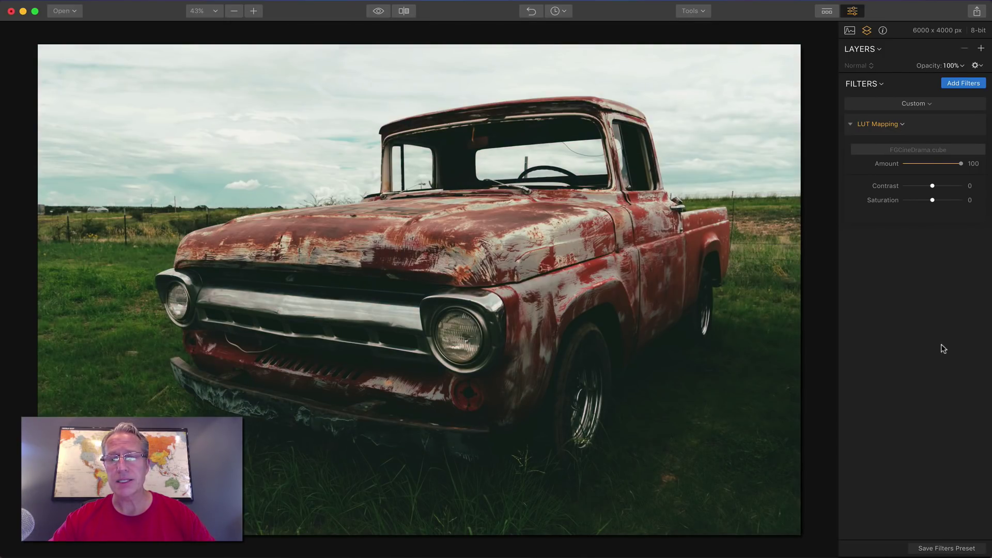
click(371, 11)
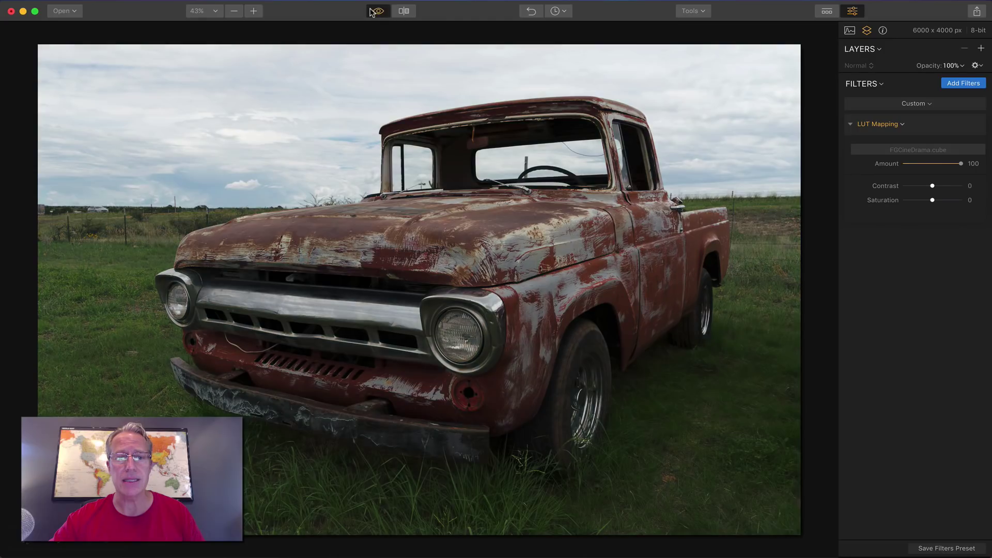
click(371, 11)
Try FGCineWarm.cube, compare with the original, then remove the LUT Mapping filter
click(909, 150)
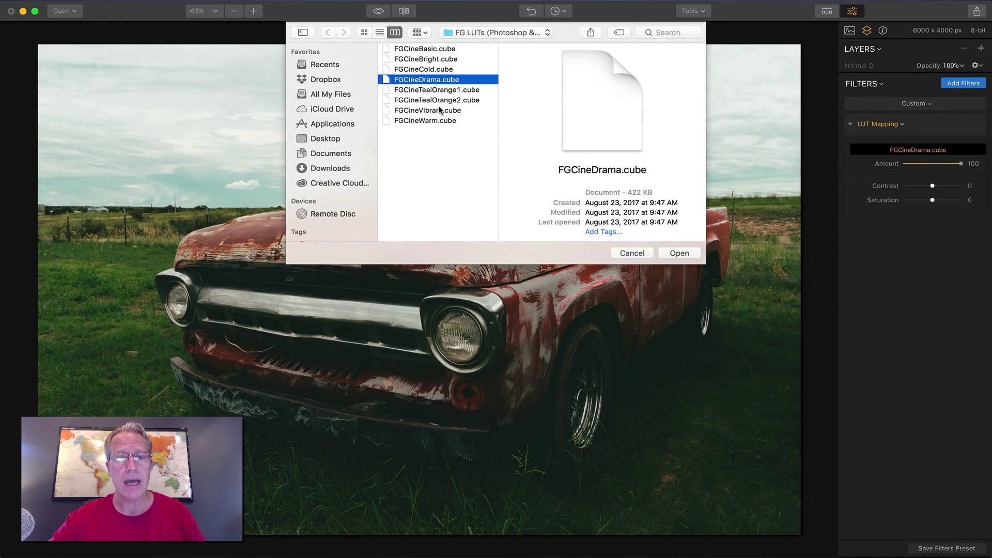
click(438, 120)
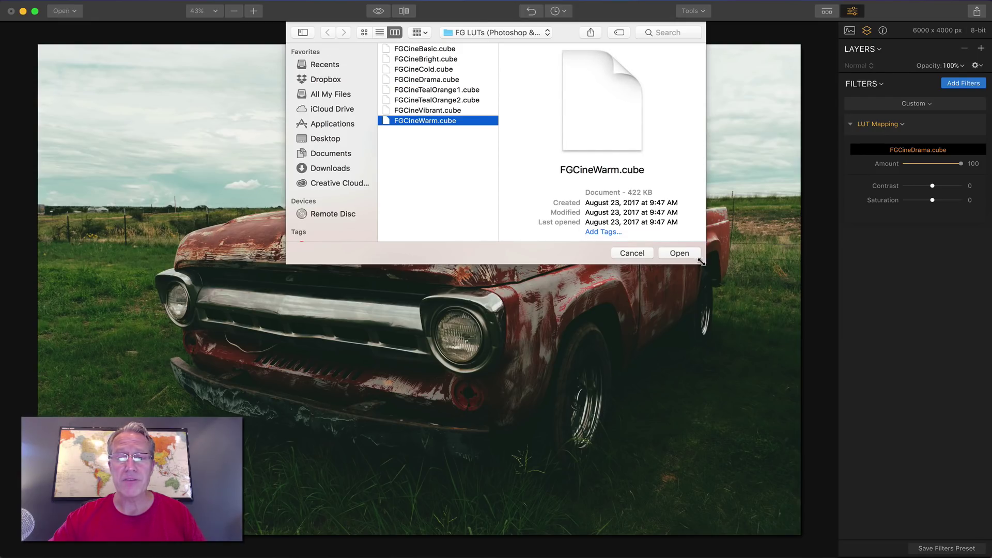
click(687, 253)
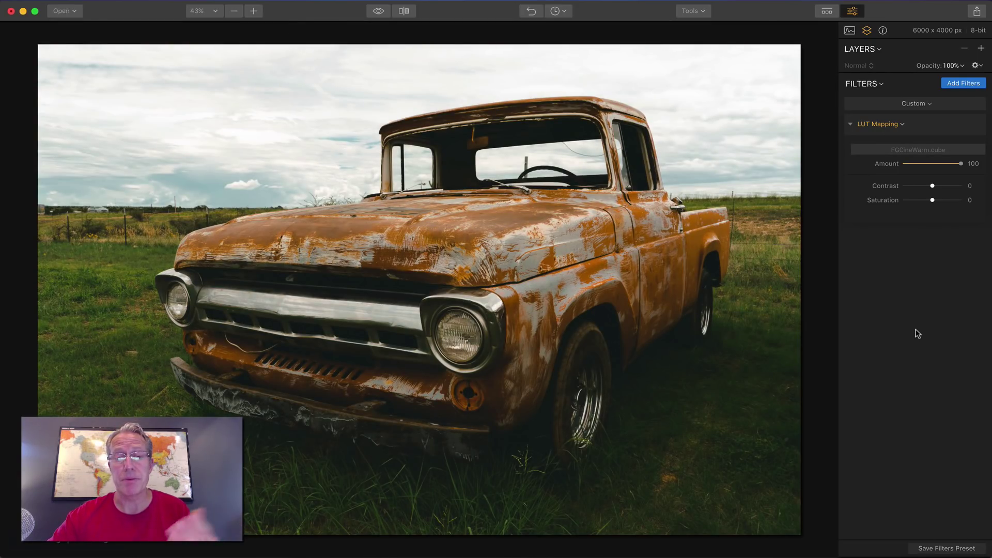
click(378, 11)
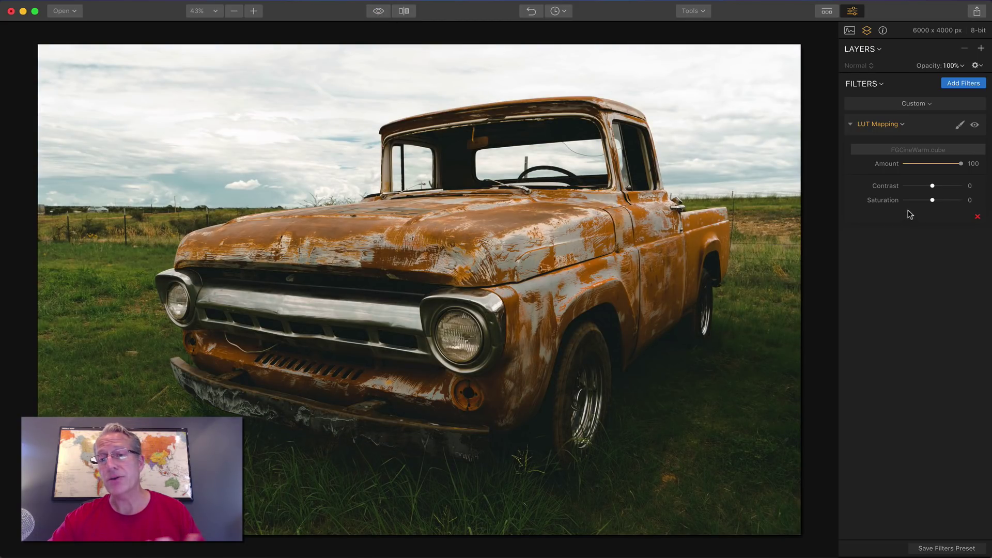
click(977, 217)
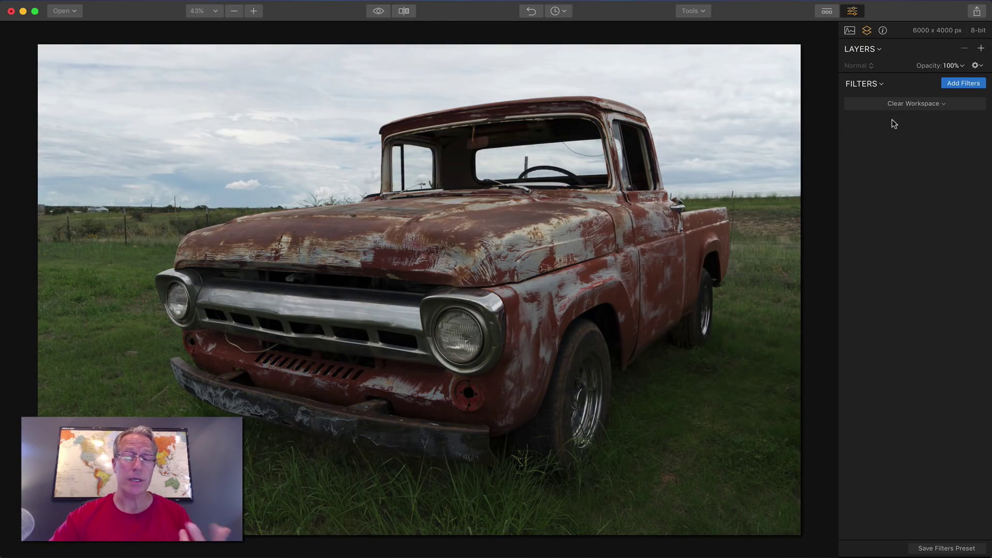
Add the Matte Look filter to the truck photo and set its Amount to 45
click(946, 85)
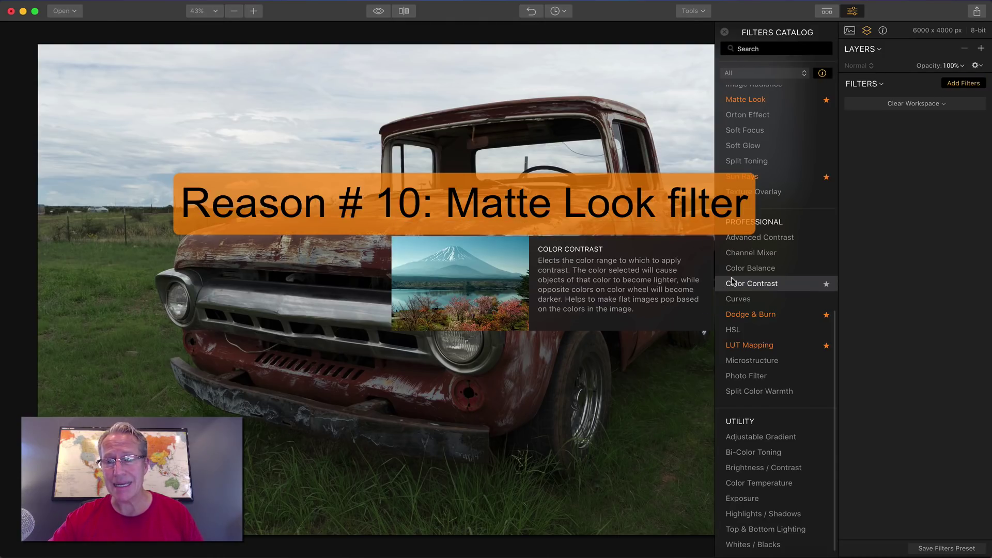
scroll(755, 206, up, 2)
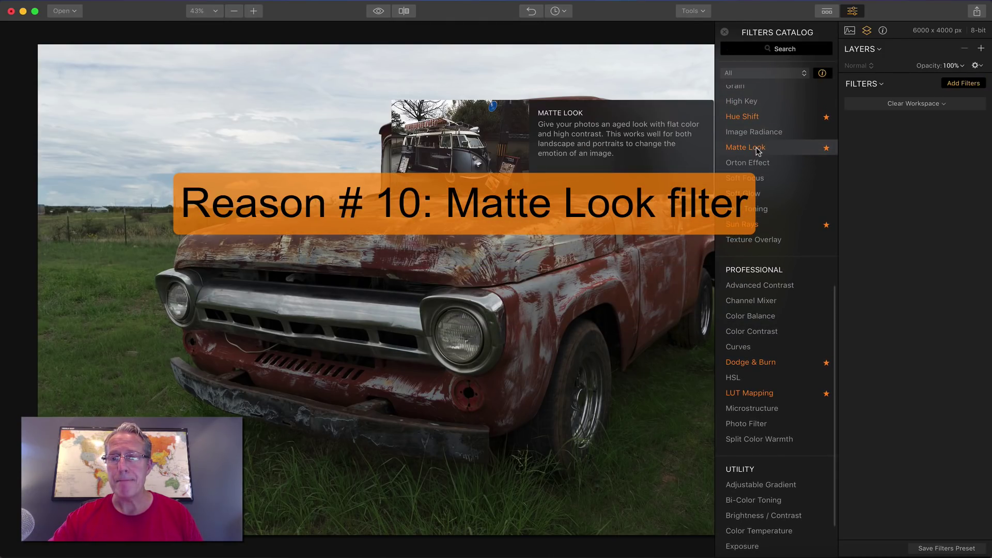
click(810, 146)
click(965, 84)
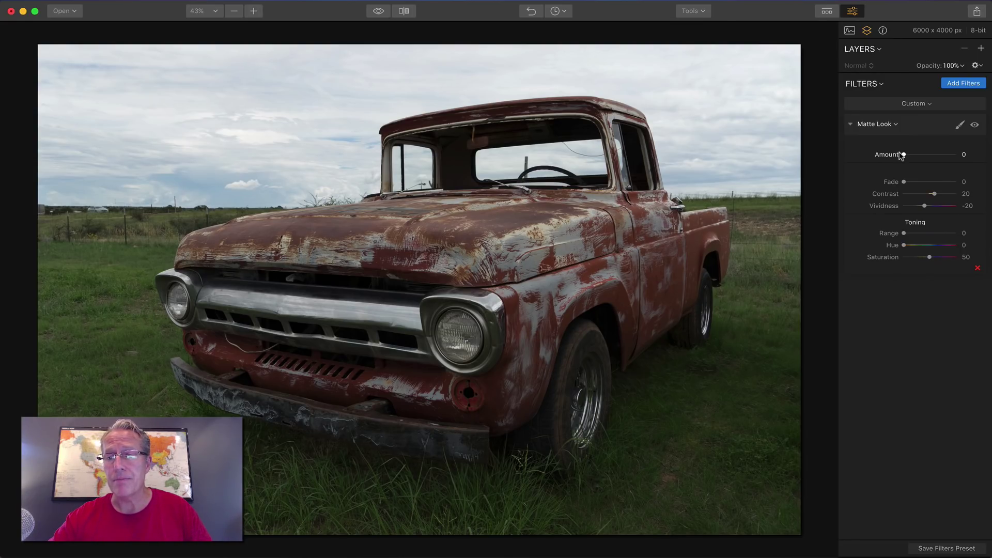
drag(901, 155, 941, 258)
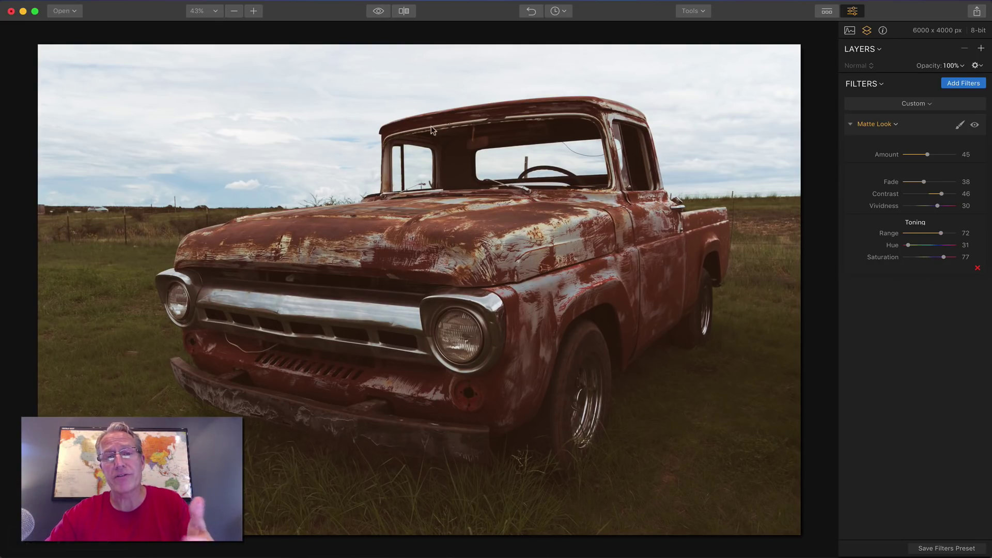
click(379, 13)
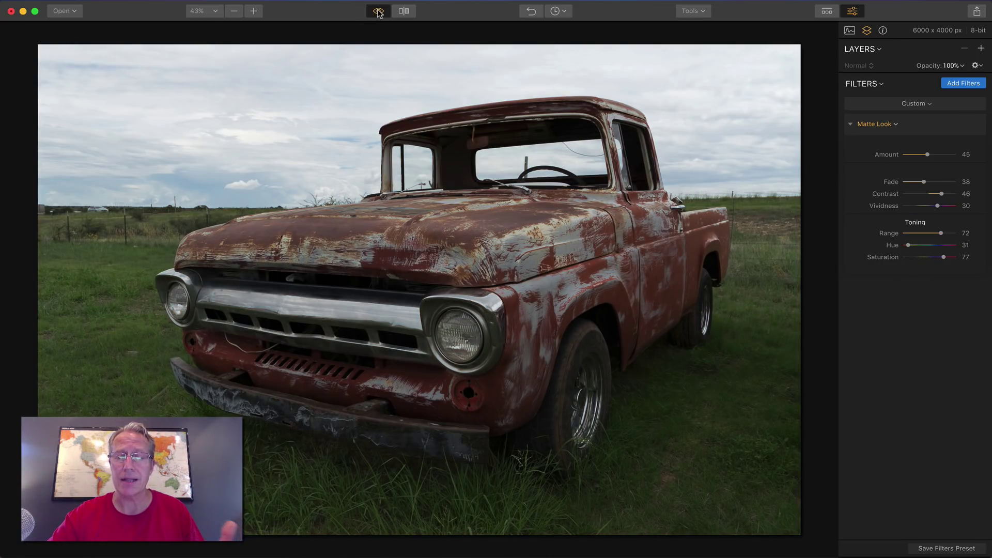
click(379, 12)
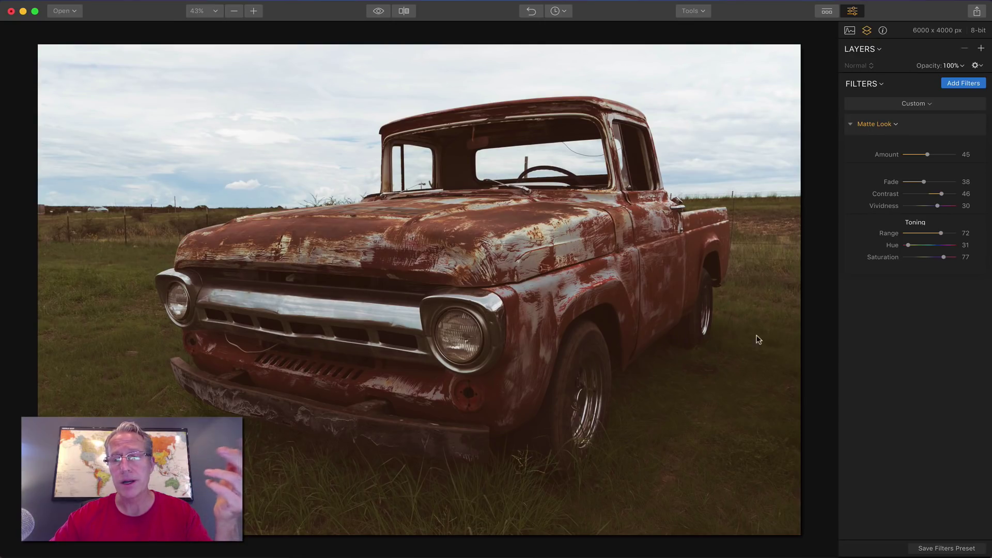